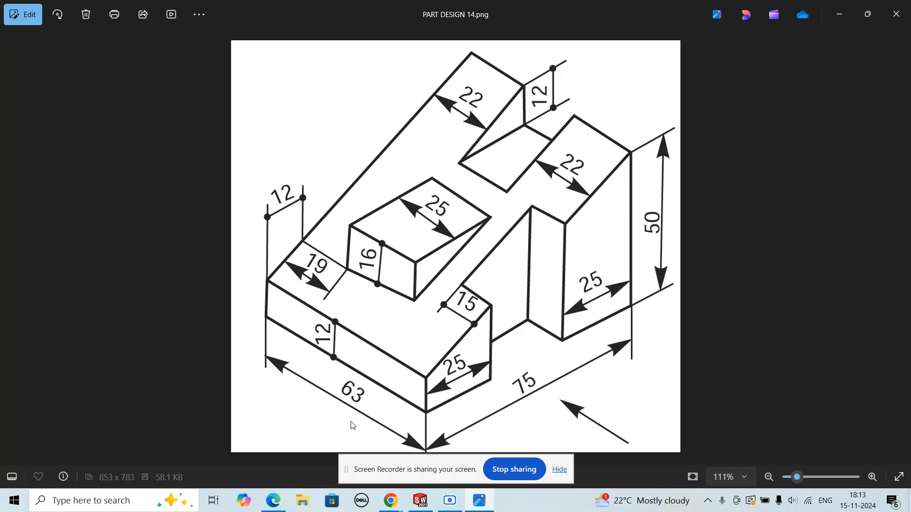
Step: Switch to SOLIDWORKS and create a new part document
click(420, 503)
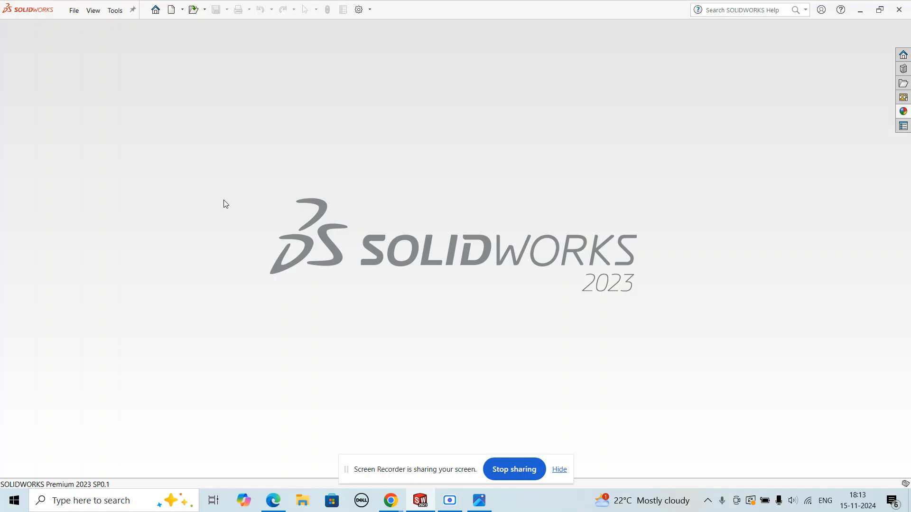
click(171, 10)
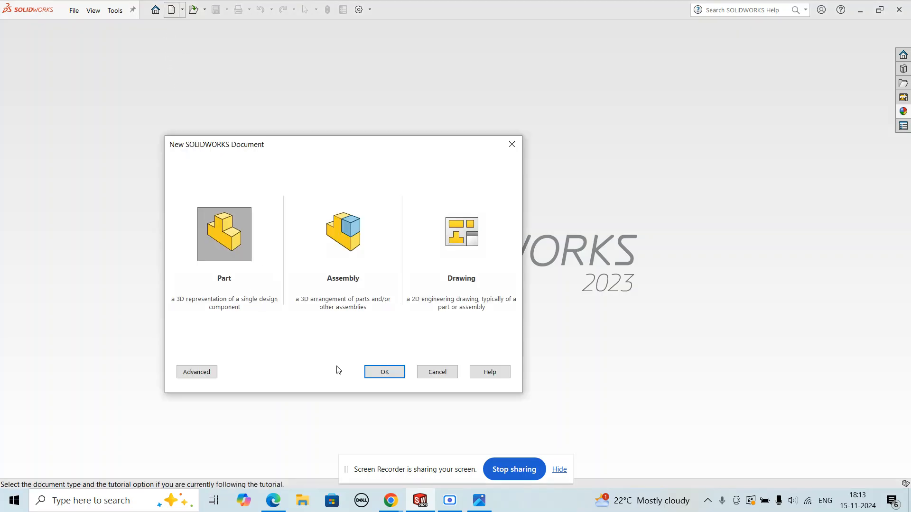
click(374, 372)
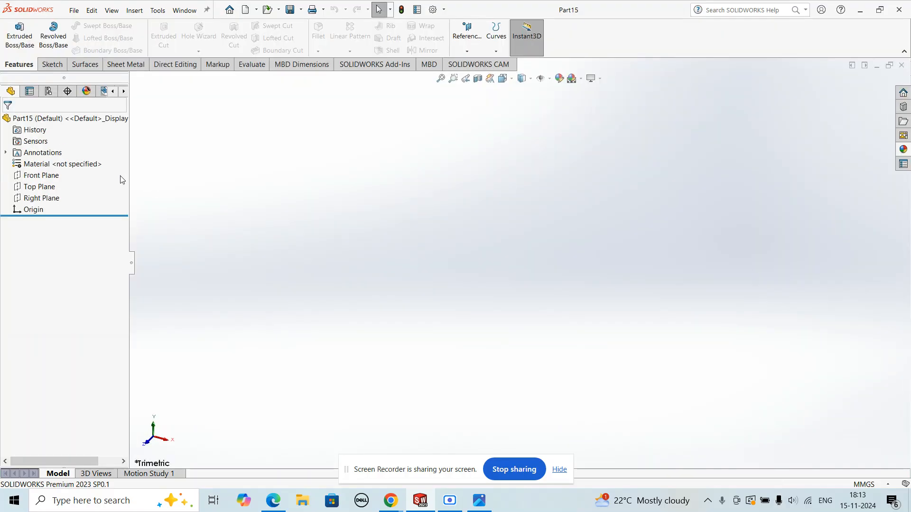
Step: On the Front Plane, sketch a closed four-sided profile from the origin, about 27 mm high at the origin, 105 mm long and 78 mm high opposite
click(41, 175)
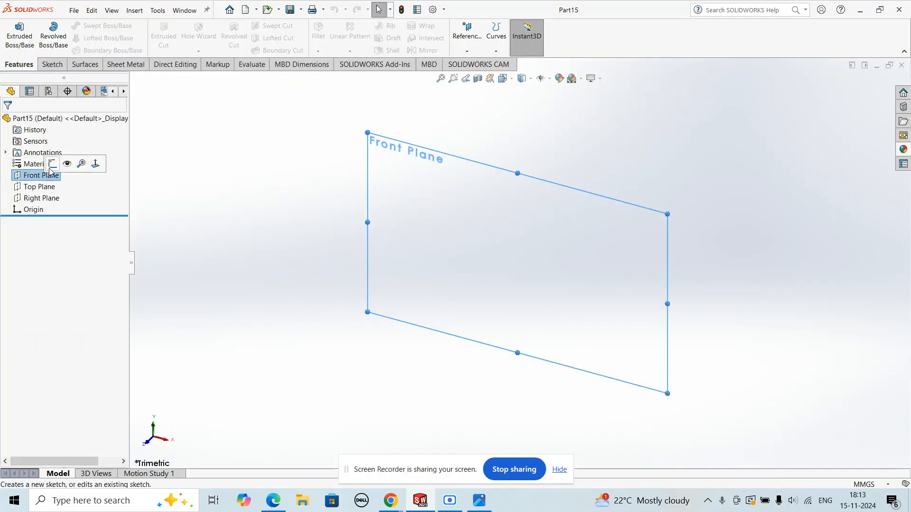
click(52, 166)
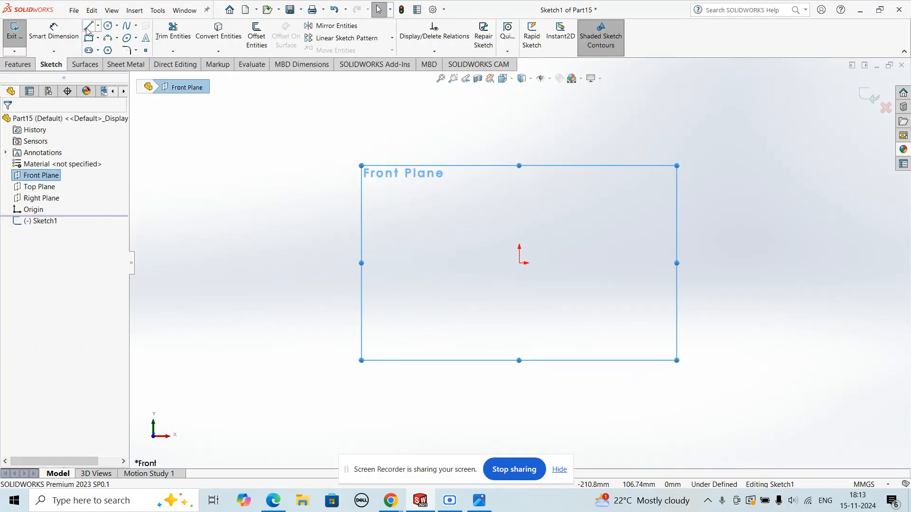
click(87, 27)
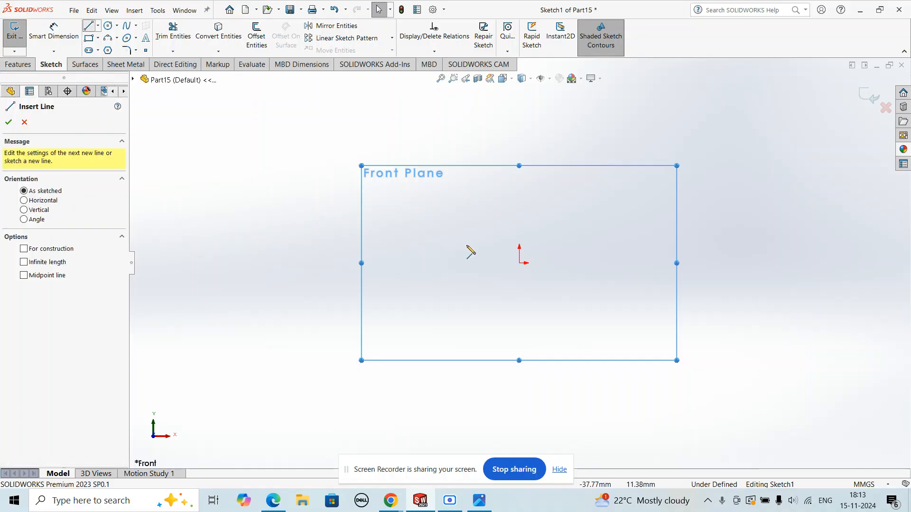
click(519, 263)
click(519, 215)
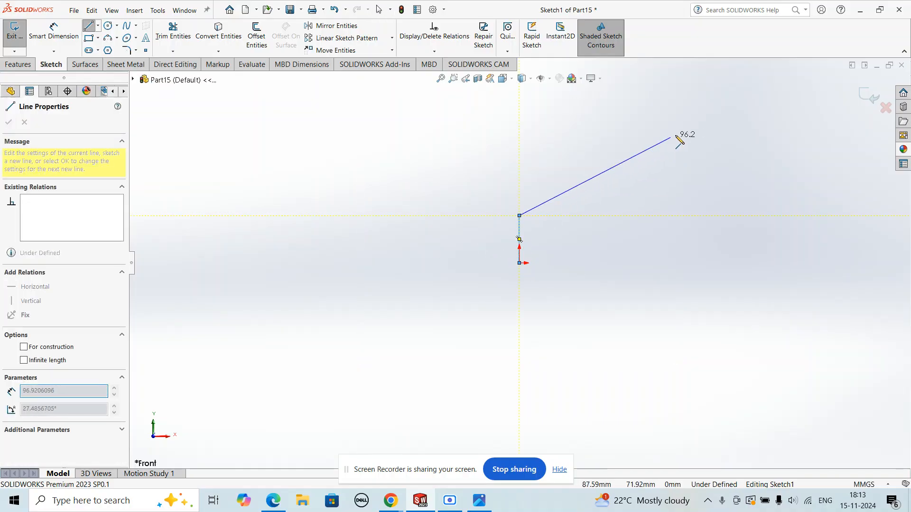
click(707, 126)
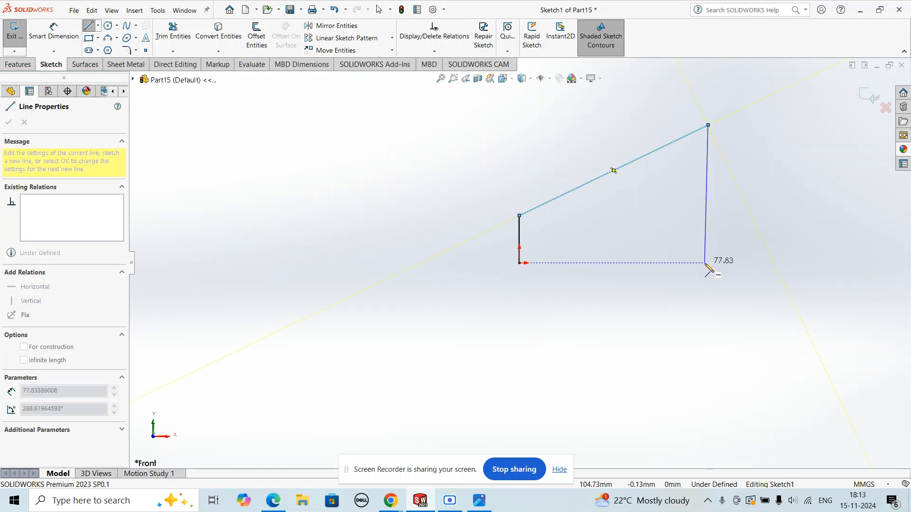
click(705, 264)
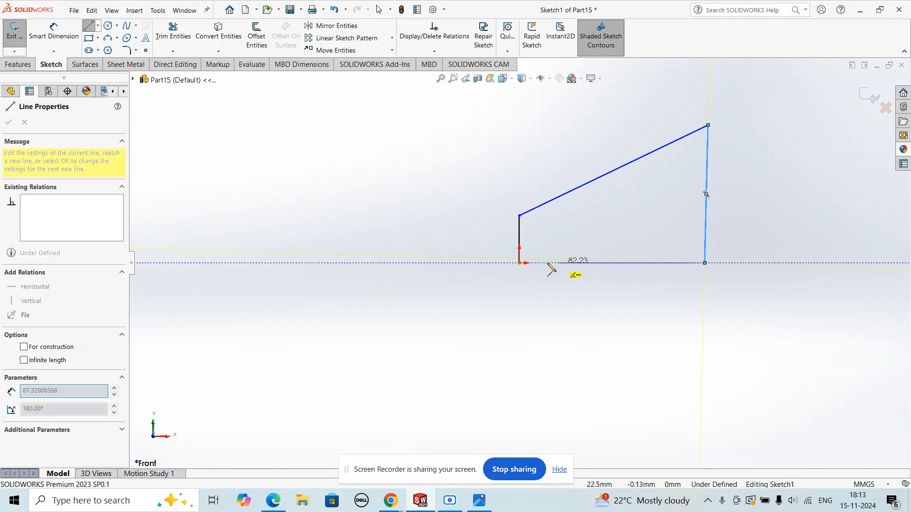
click(519, 263)
right_click(468, 313)
click(483, 313)
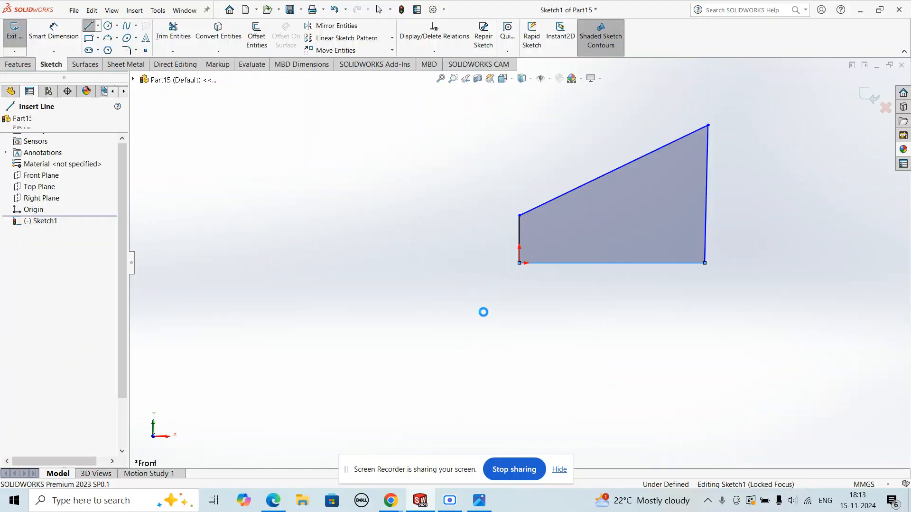
Step: Dimension the short vertical edge at the origin to 12 mm
click(65, 26)
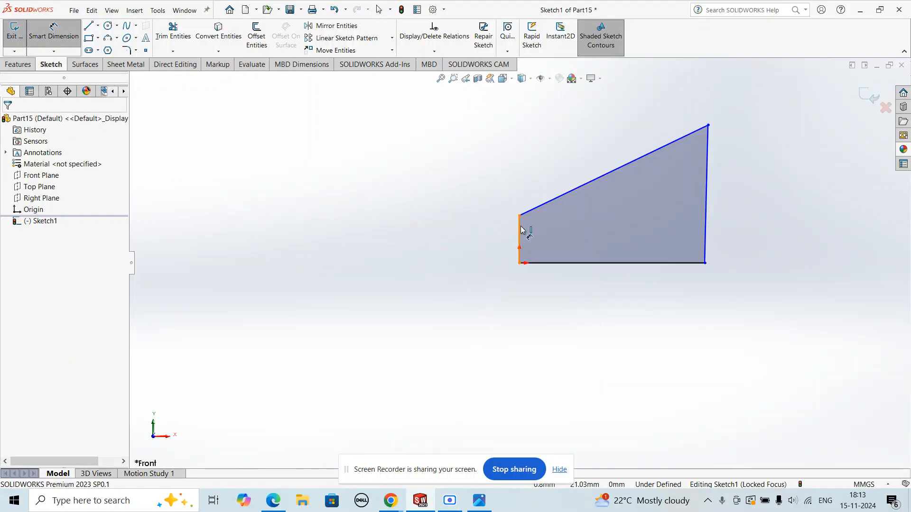
click(521, 230)
click(417, 240)
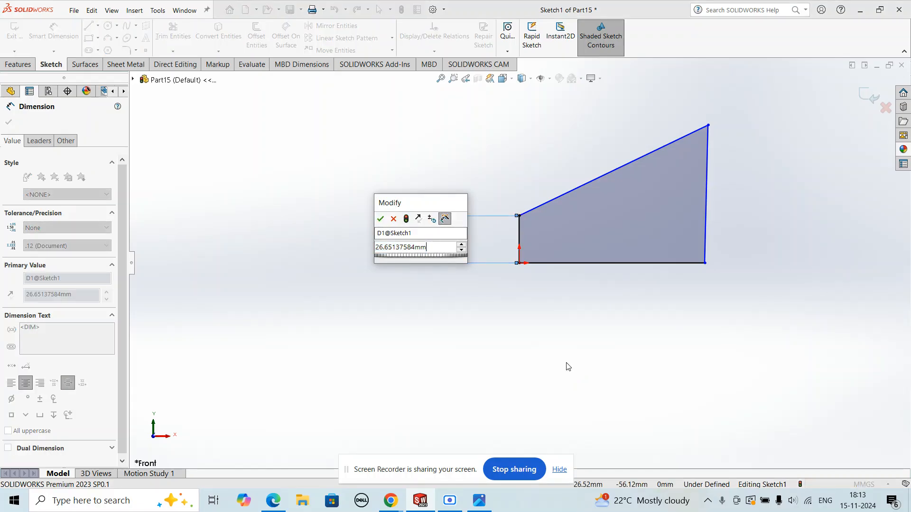
key(Home)
key(Delete)
text(1)
key(Return)
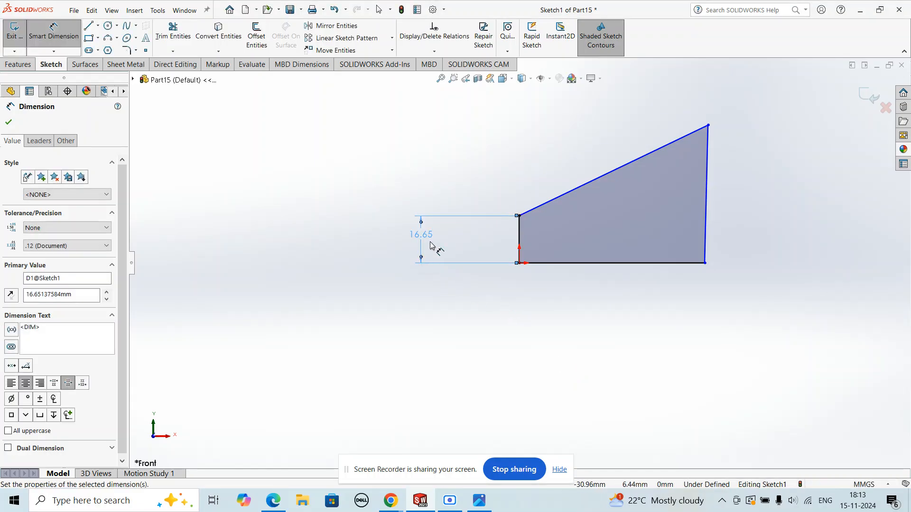
double_click(433, 240)
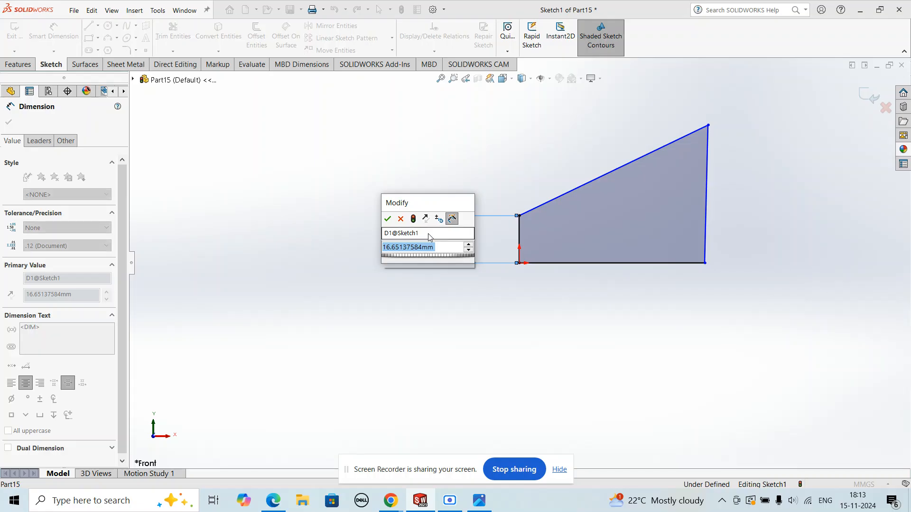
text(12)
key(Return)
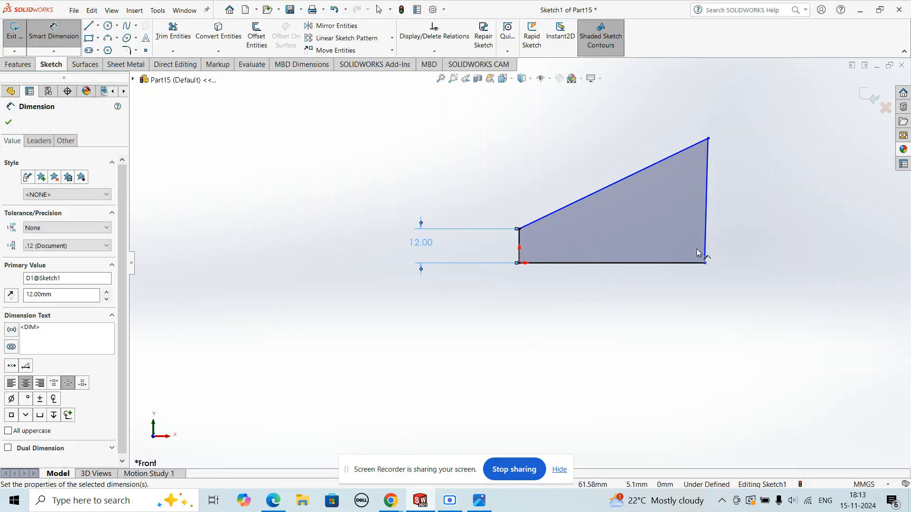
Step: Dimension the profile's base line to 75 mm, checking the overall length in the reference image PART DESIGN 14.png
click(689, 264)
click(651, 294)
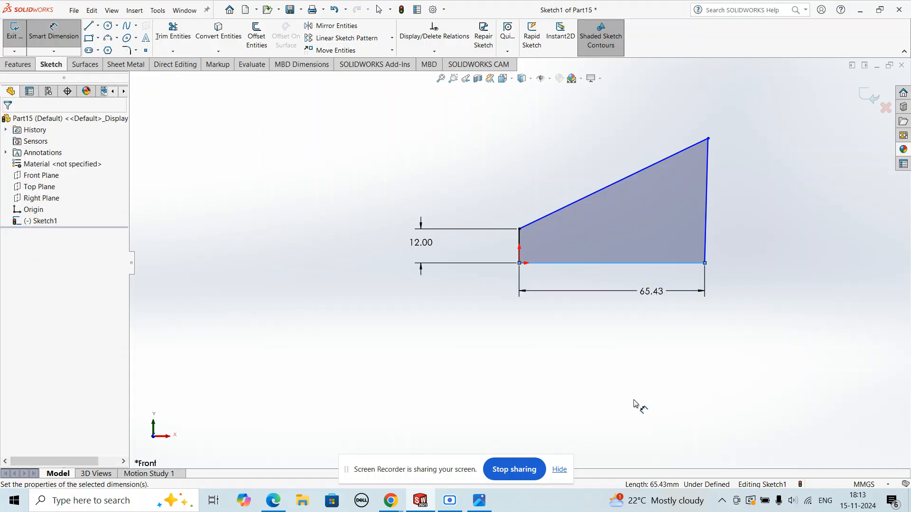
click(479, 500)
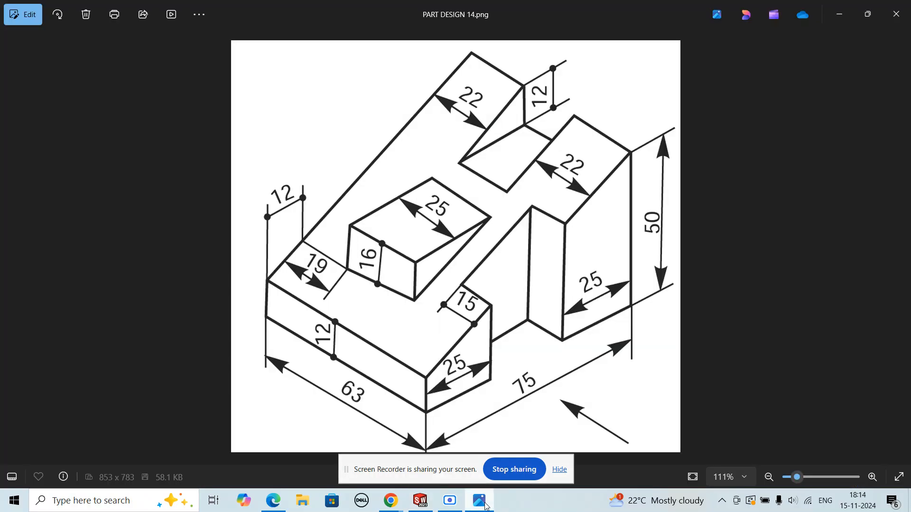
click(421, 501)
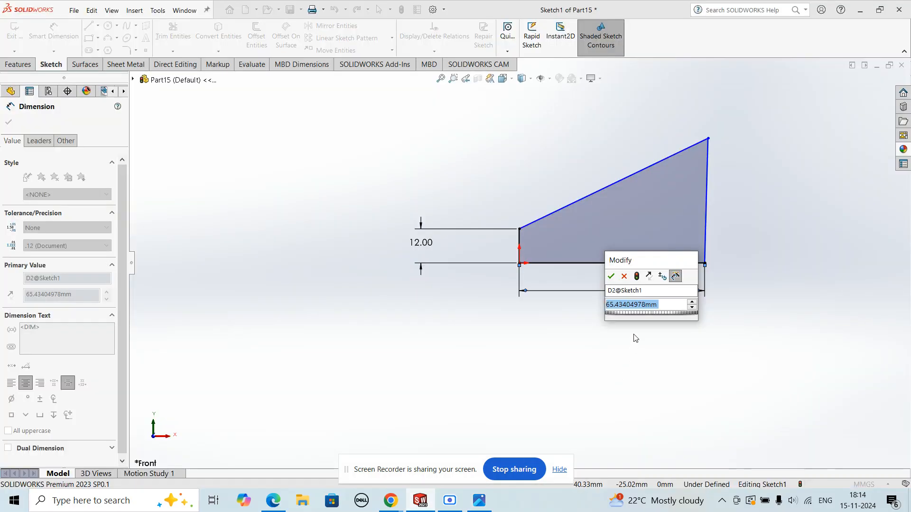
text(75)
key(Return)
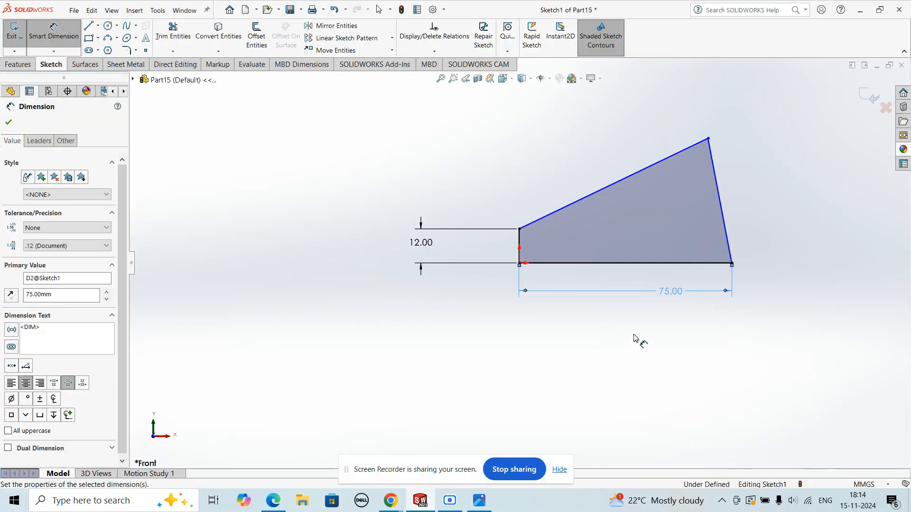
Step: Dimension the vertical height of the profile's tall slanted side to 50 mm
click(722, 212)
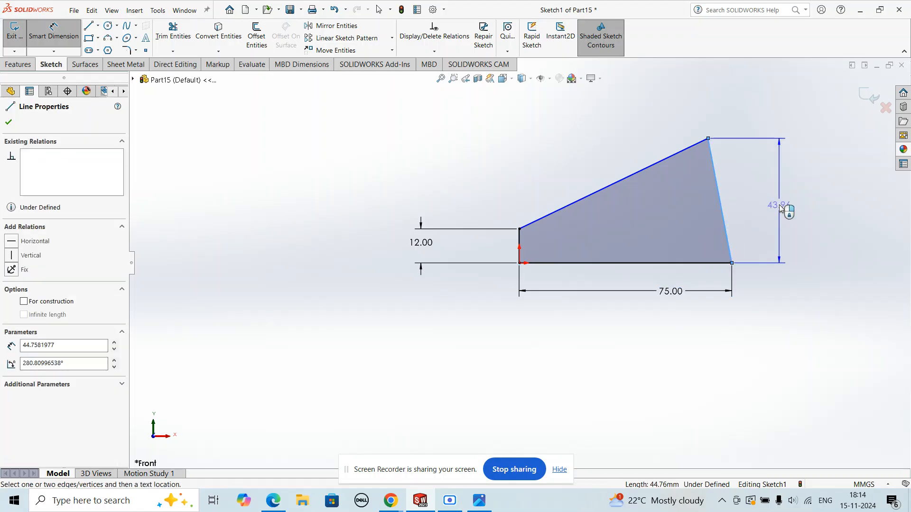
click(781, 208)
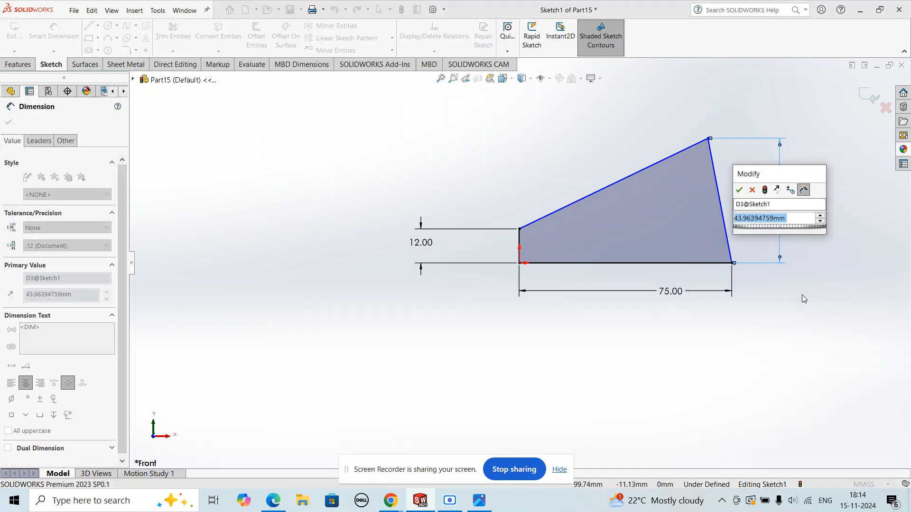
text(50)
key(Return)
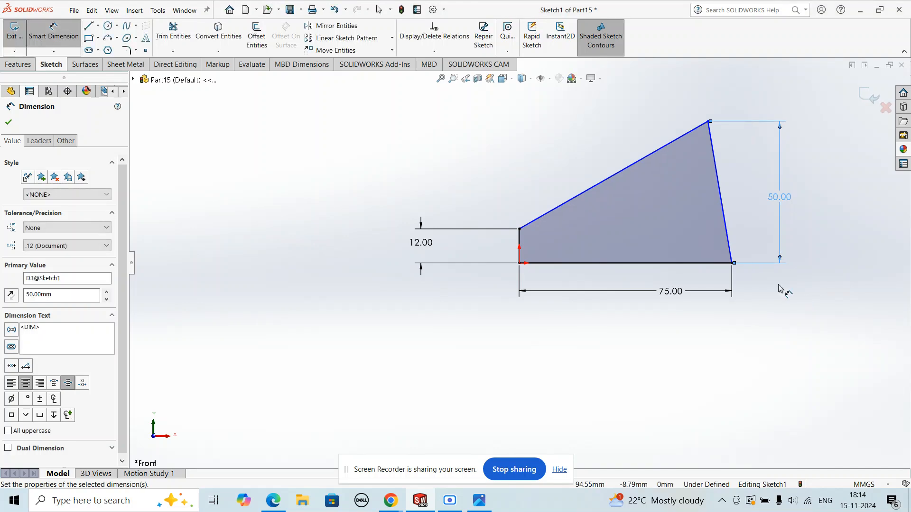
key(Escape)
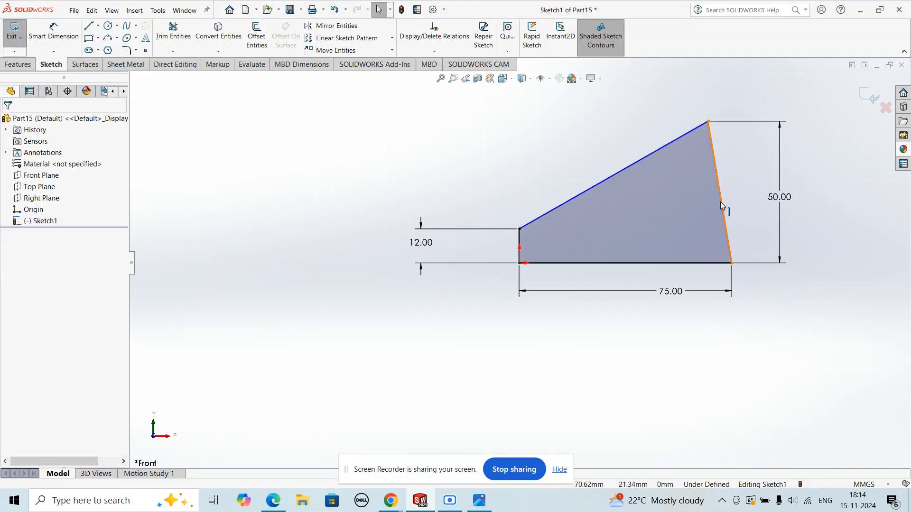
Step: Make the 50 mm high side of the profile vertical and exit the sketch
click(723, 202)
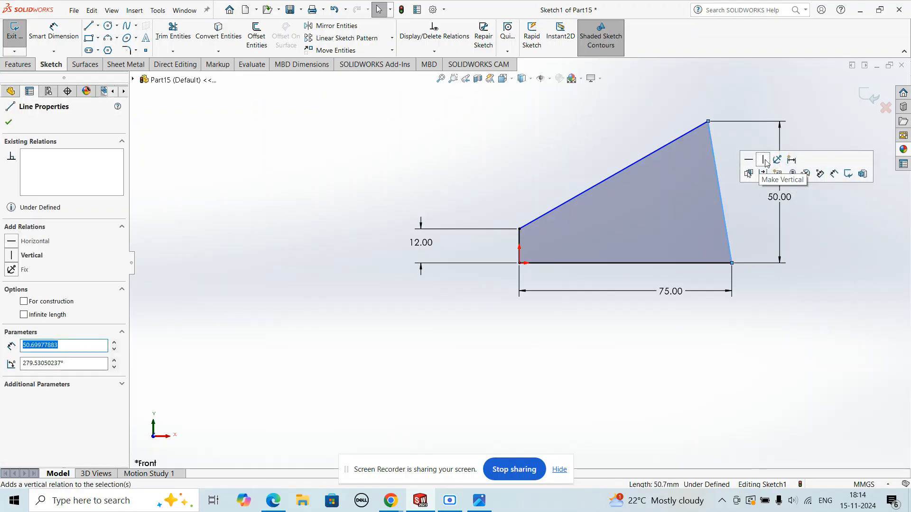
click(764, 175)
click(769, 303)
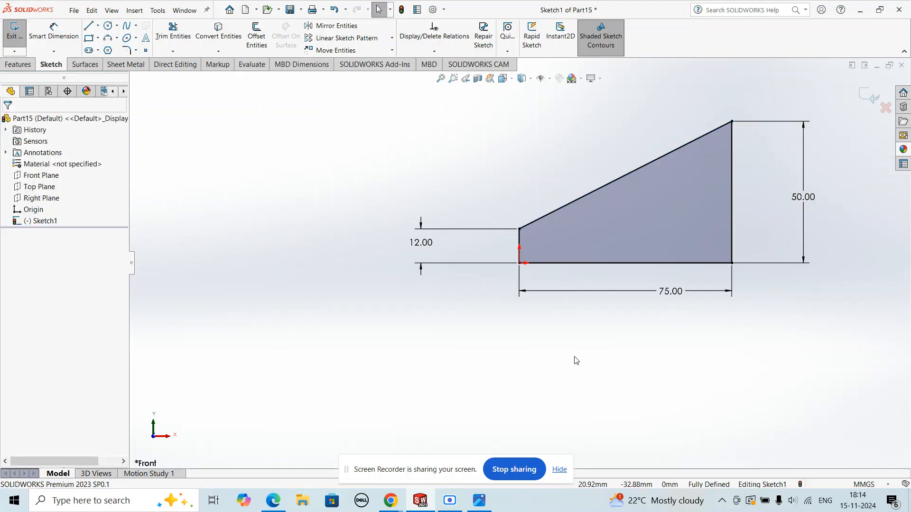
click(864, 96)
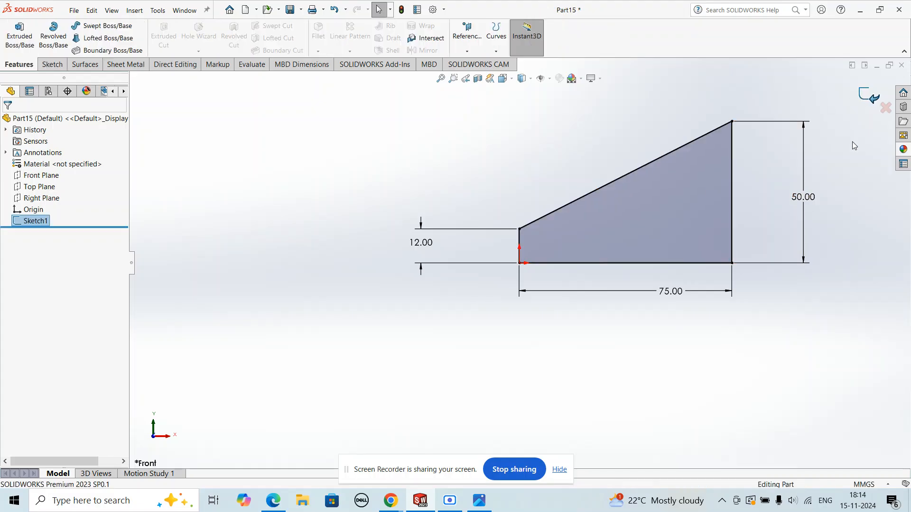
Step: Check the width in the reference image, then extrude the wedge profile 63 mm with the Mid Plane end condition
click(479, 503)
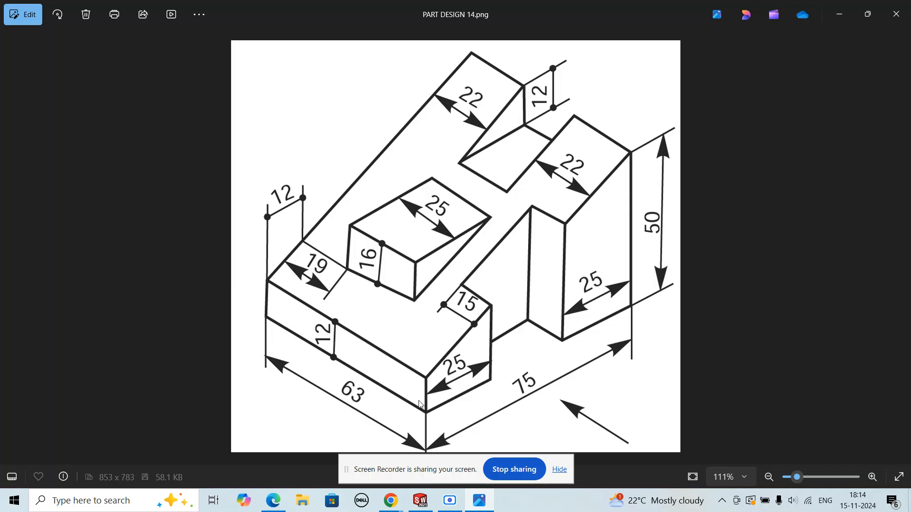
click(421, 505)
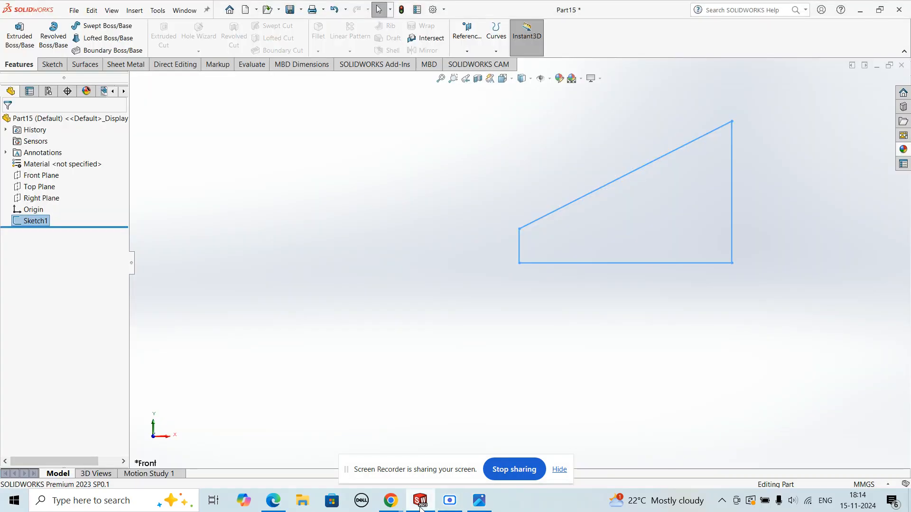
click(19, 36)
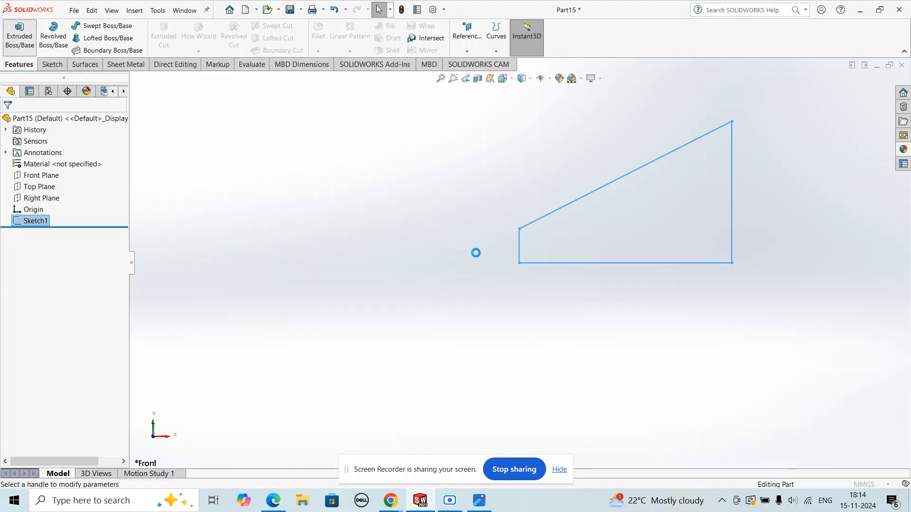
click(90, 186)
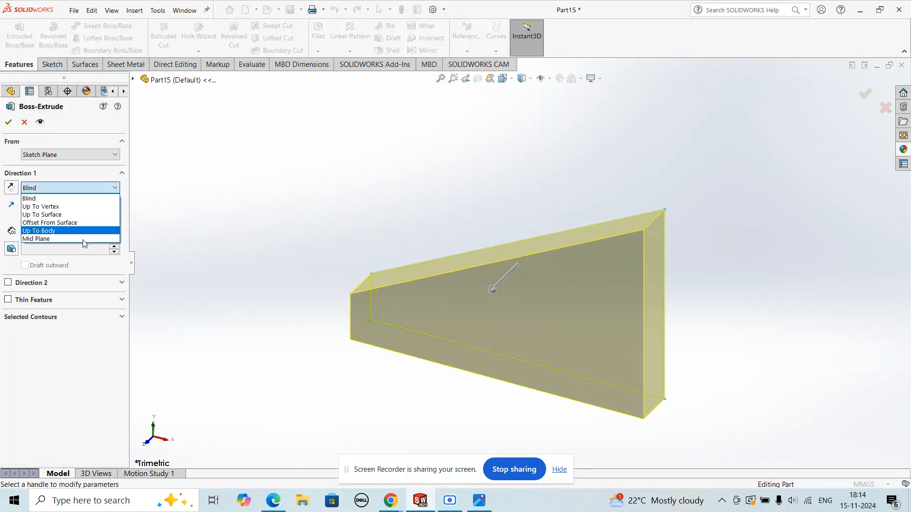
click(76, 239)
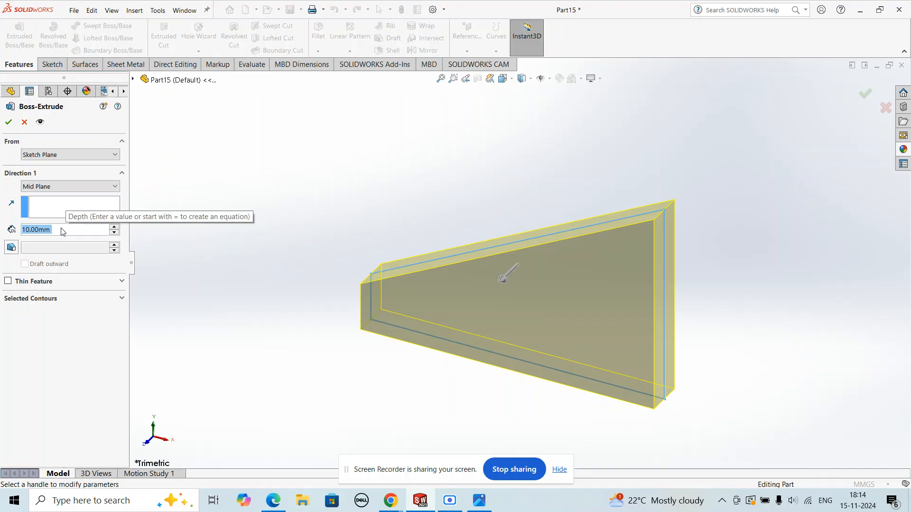
text(63)
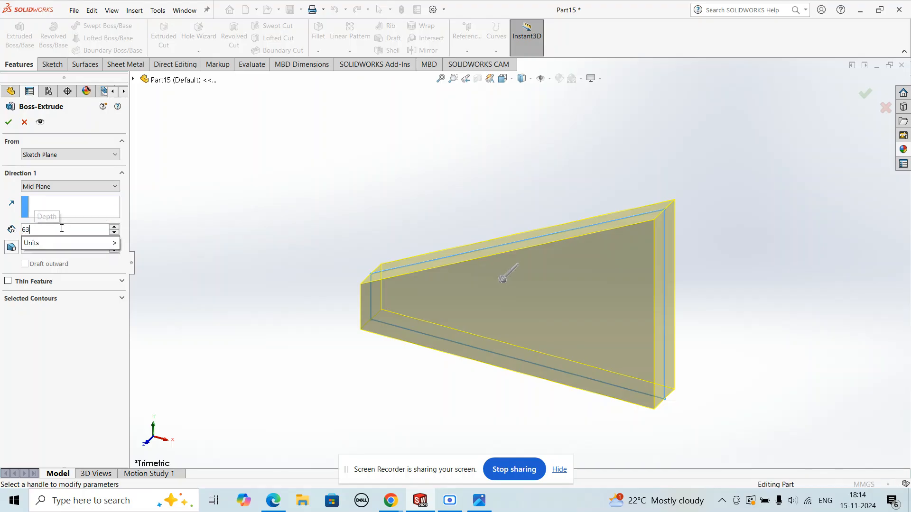
key(Return)
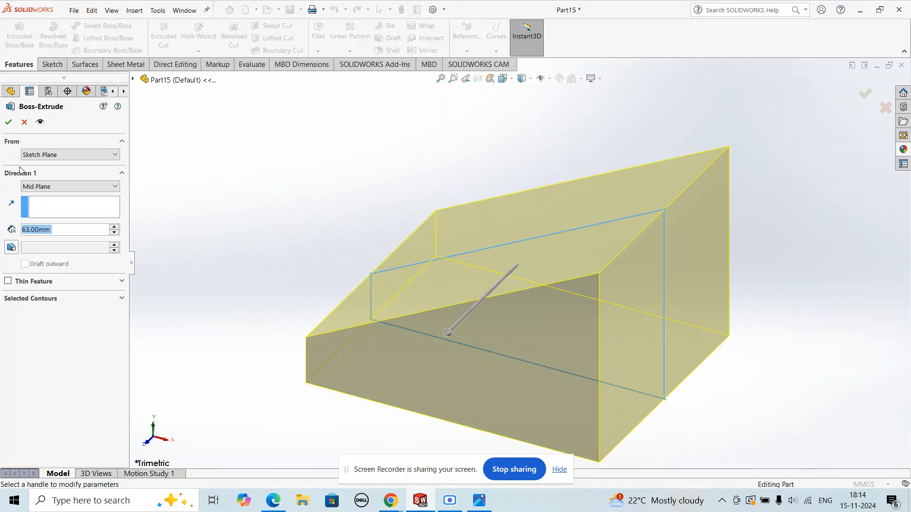
click(9, 122)
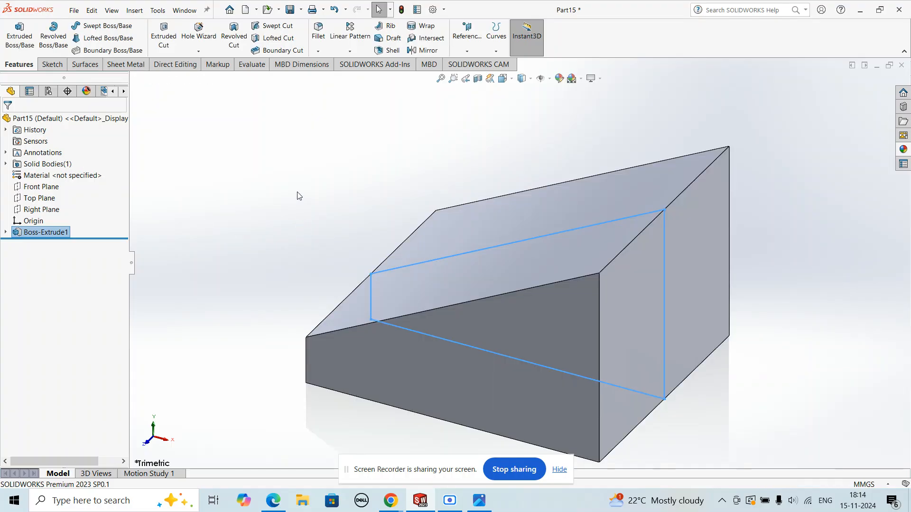
scroll(463, 292, up, 5)
middle_drag(464, 294, 526, 353)
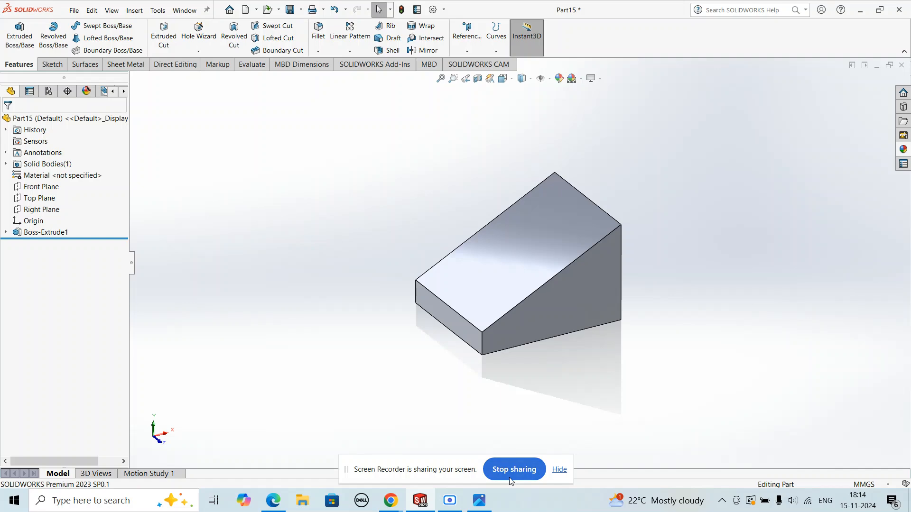
Step: After checking the reference image, sketch on the Front Plane a vertical line about 12 mm high from the slope and a top line about 23 mm back
click(483, 503)
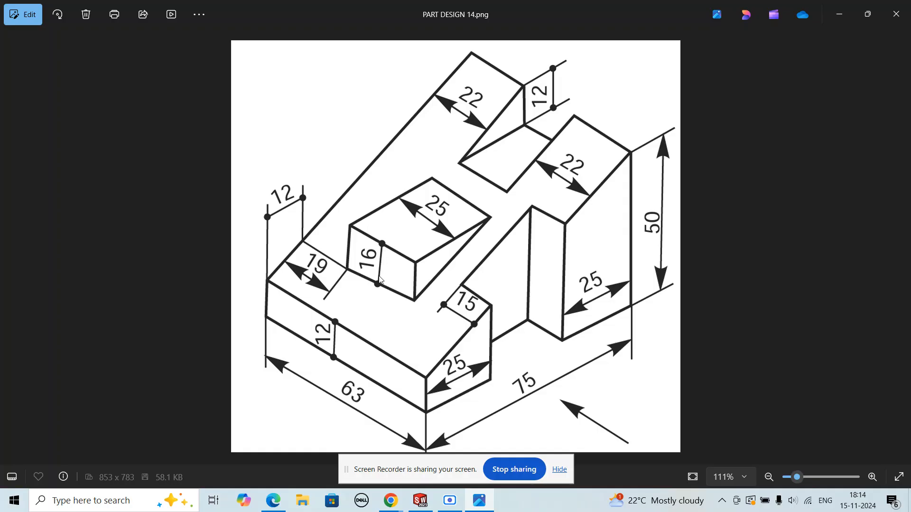
mouse_move(450, 500)
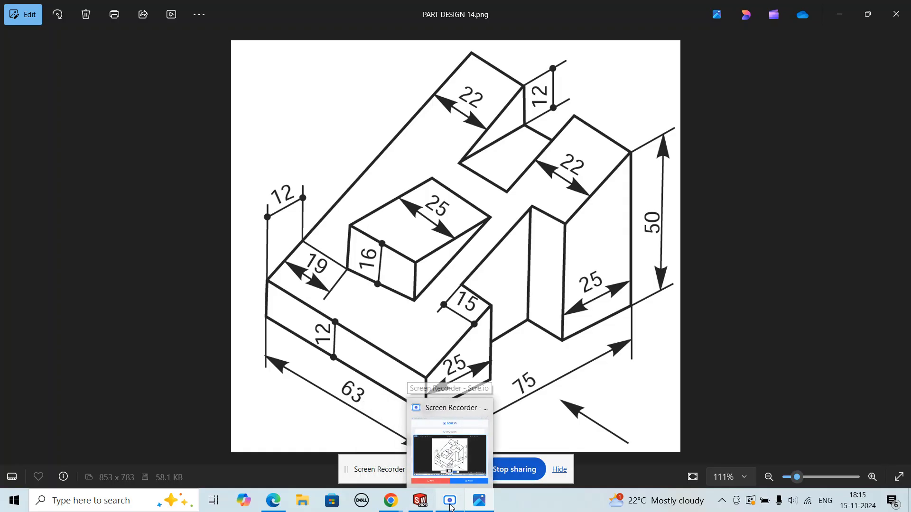
click(425, 503)
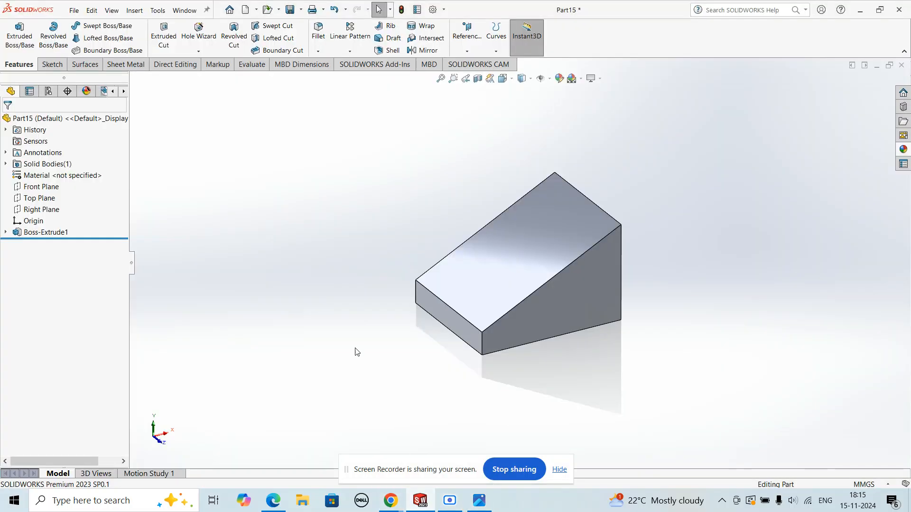
click(46, 188)
click(54, 171)
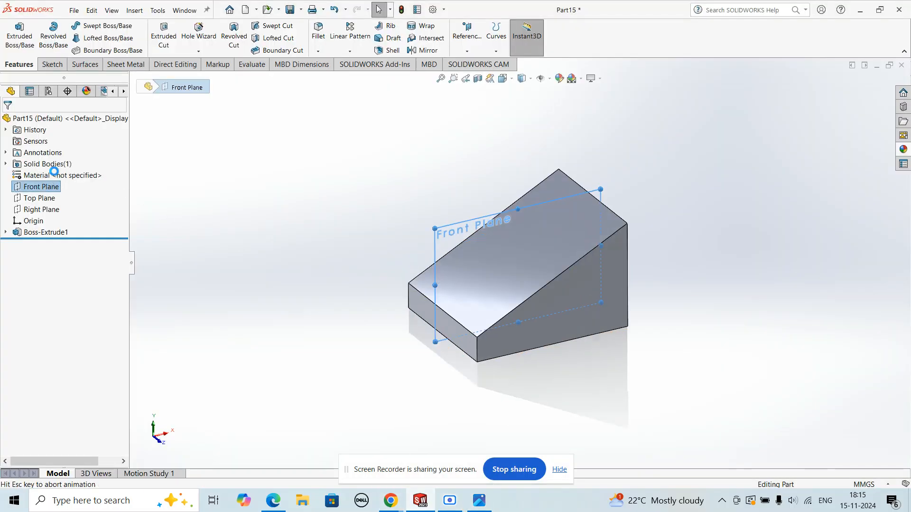
click(88, 26)
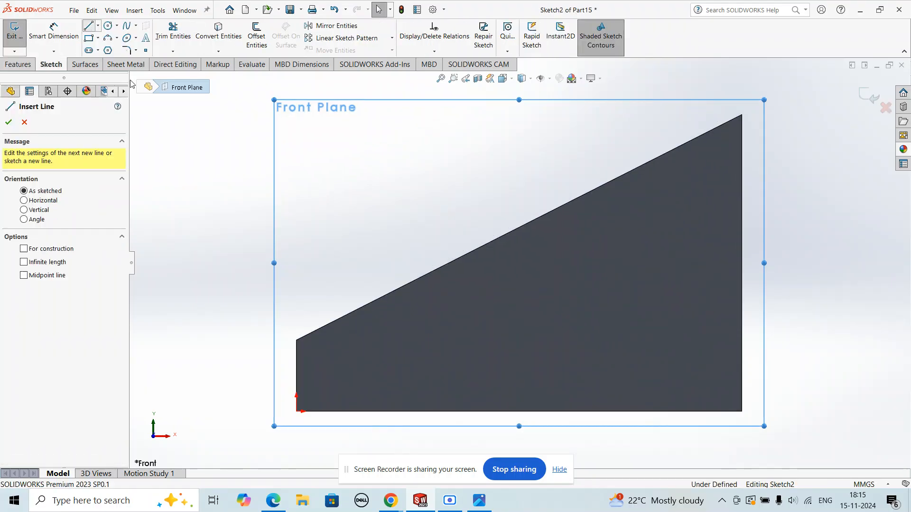
click(414, 282)
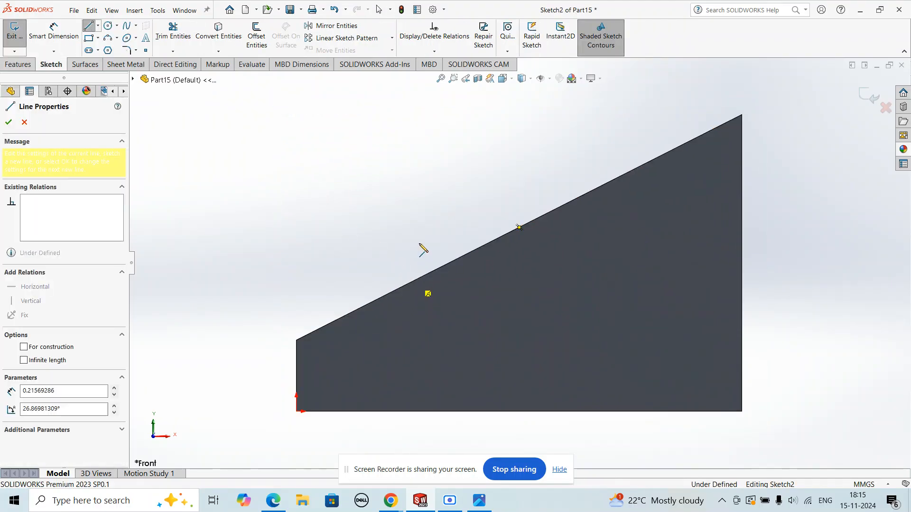
click(414, 216)
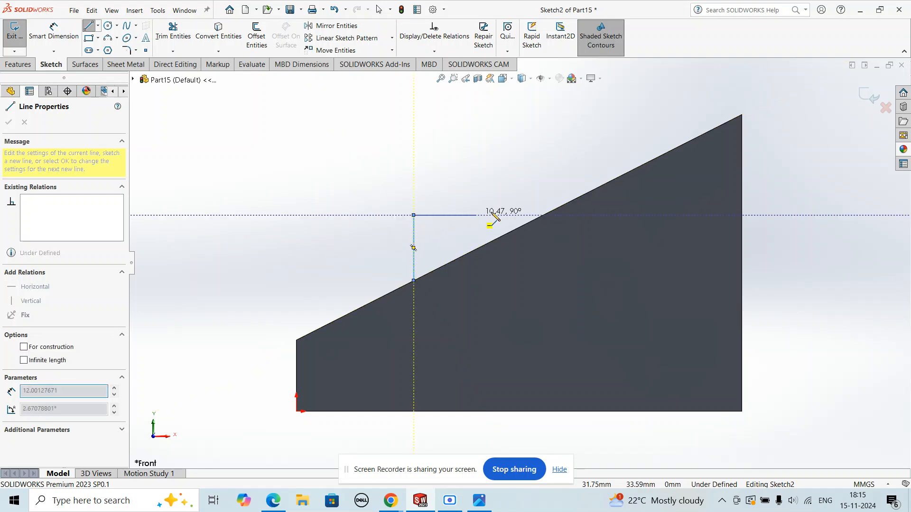
click(554, 211)
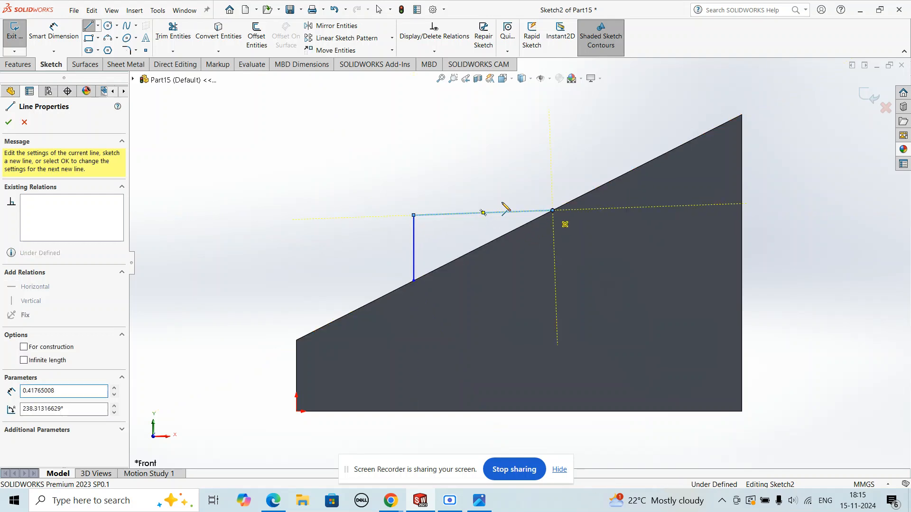
Step: Finish the line chain and make the slightly tilted top line horizontal
right_click(474, 156)
click(493, 160)
click(477, 213)
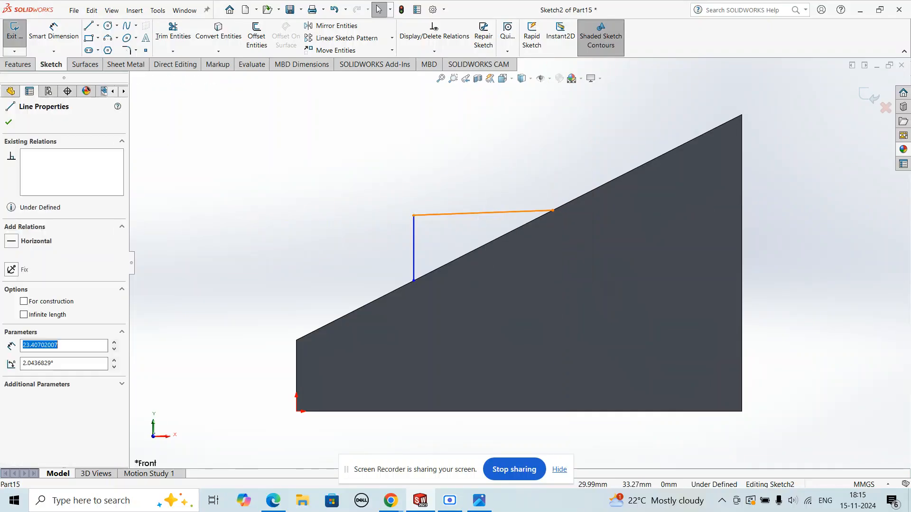
click(392, 233)
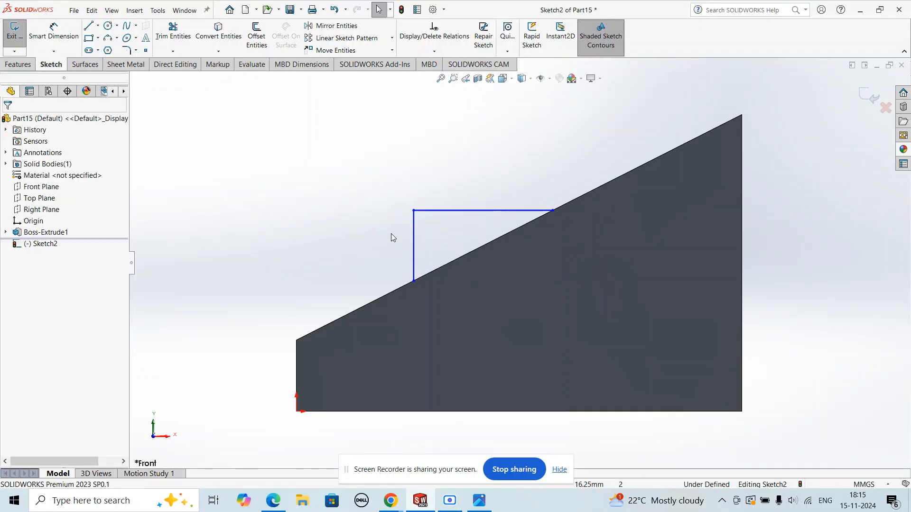
Step: Dimension the length of the horizontal top line, keeping its length as drawn
click(53, 30)
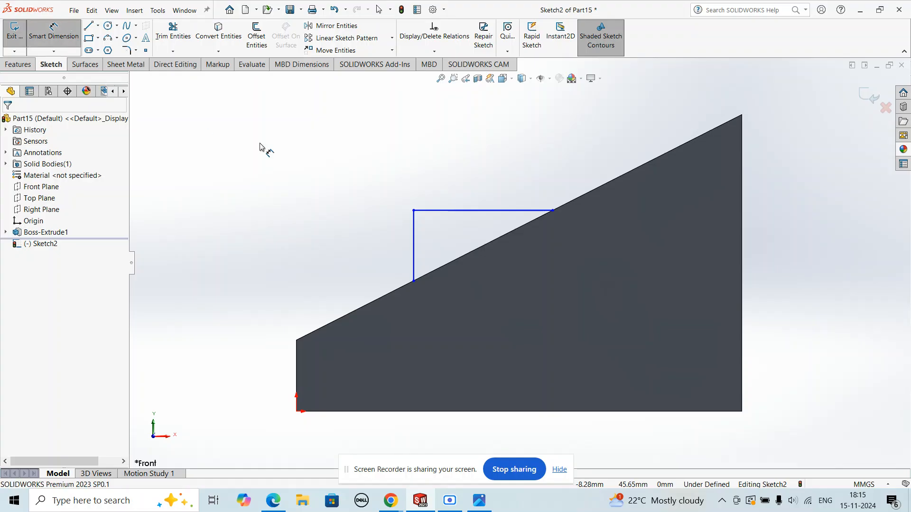
click(463, 211)
click(470, 177)
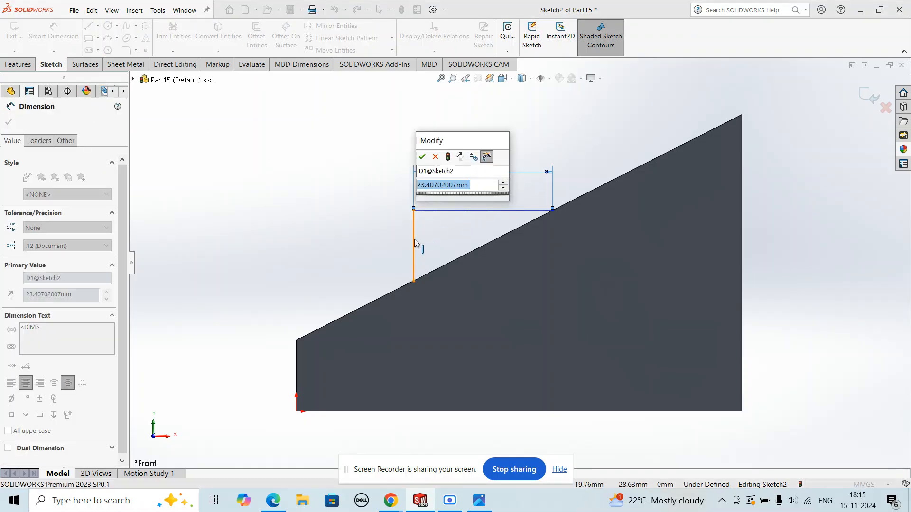
click(422, 156)
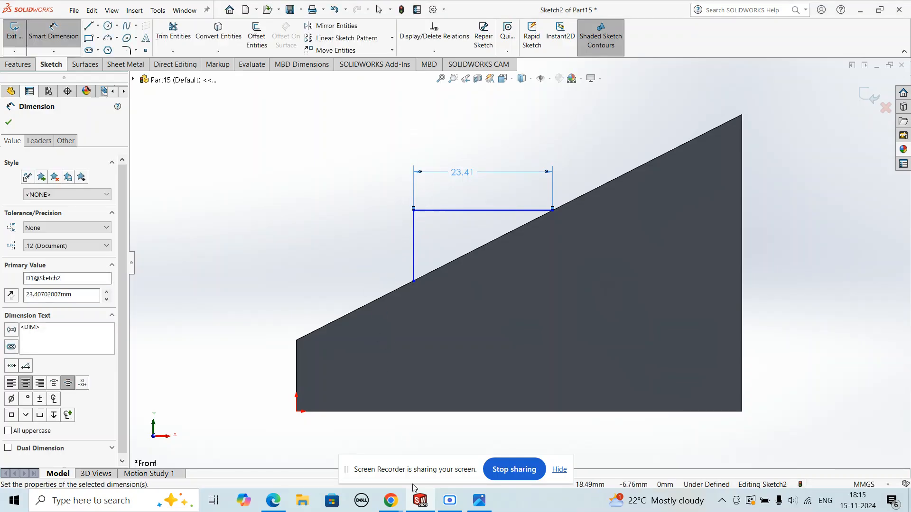
Step: Check the reference image, then dimension the vertical line 12 mm horizontally from the upper corner of the wedge's short end
click(482, 503)
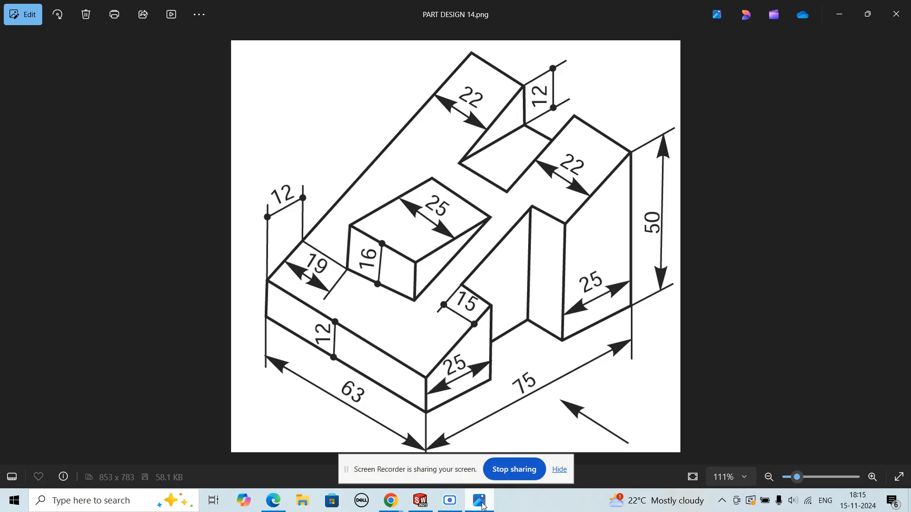
click(483, 504)
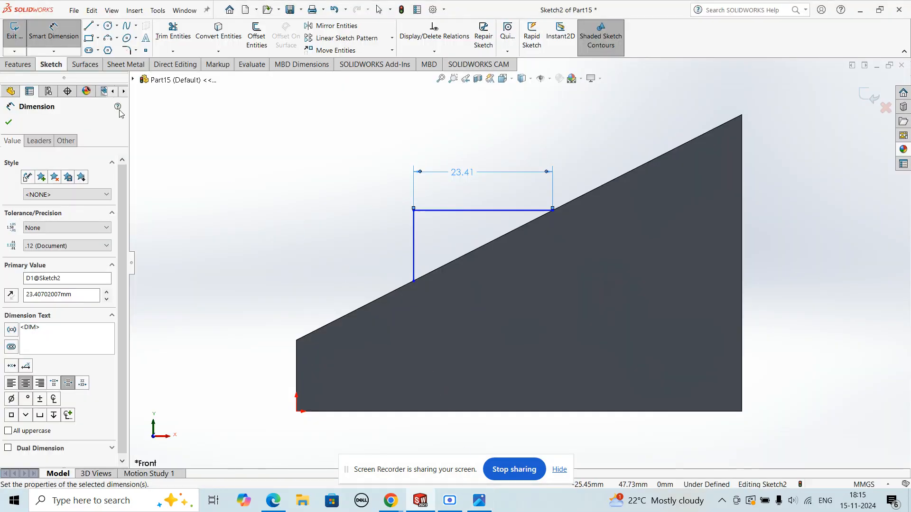
click(66, 44)
click(414, 240)
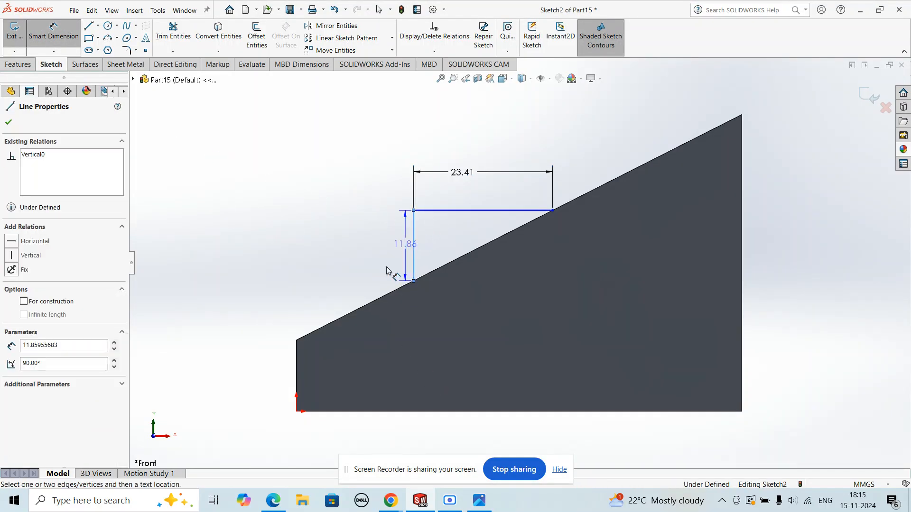
click(297, 341)
click(332, 135)
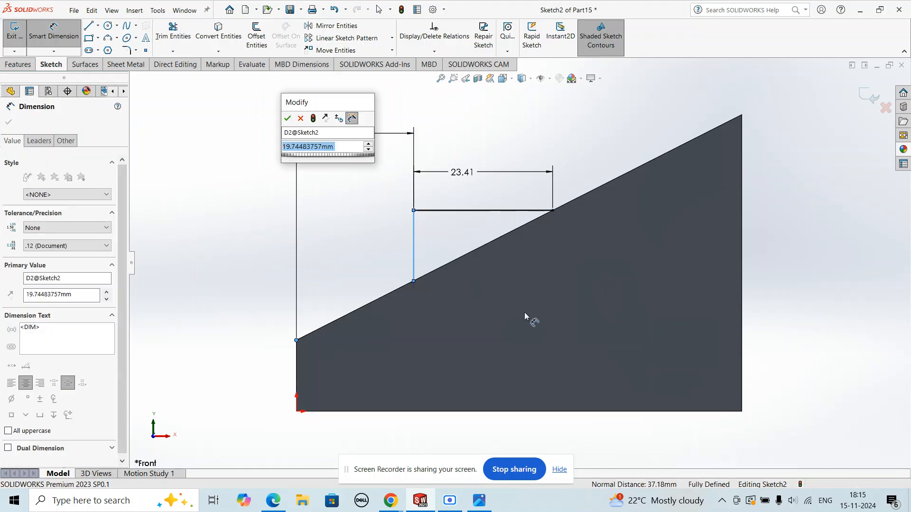
text(12)
key(Return)
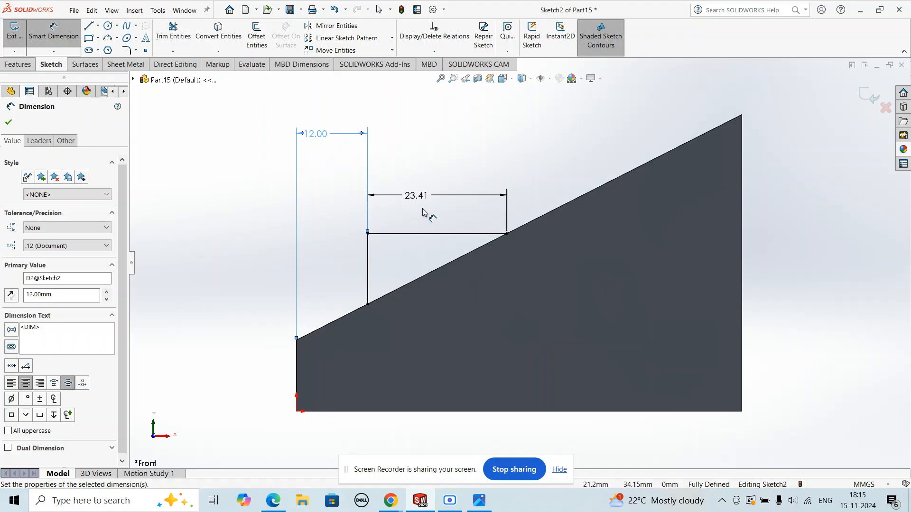
Step: Check the raised block in the reference image, then add a driven height dimension to the vertical line
click(479, 500)
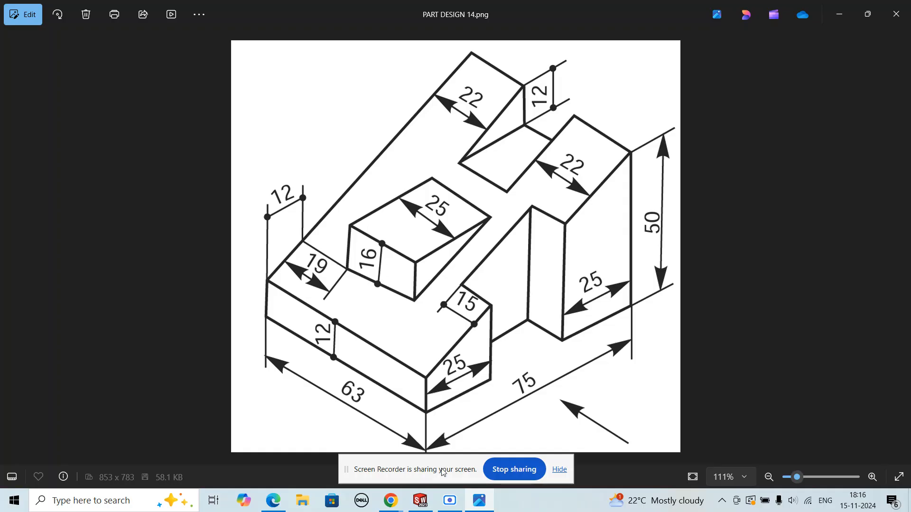
click(420, 501)
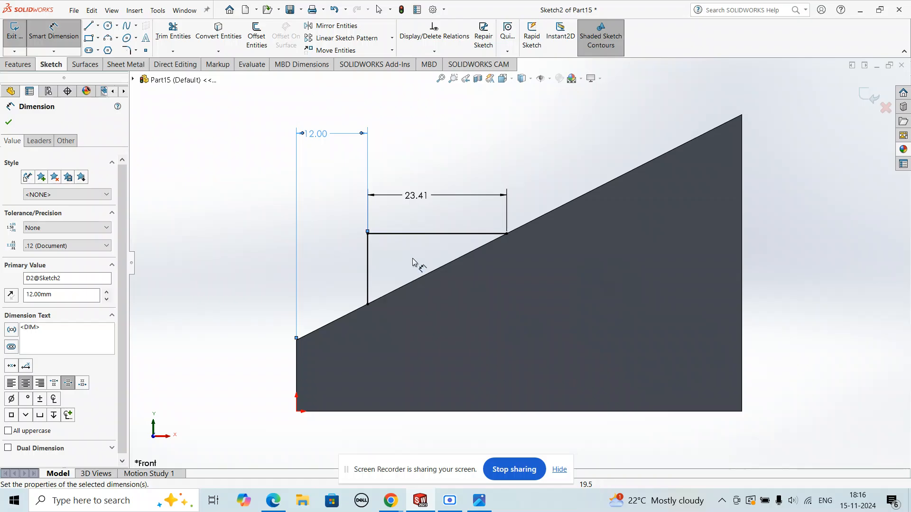
click(368, 261)
click(339, 259)
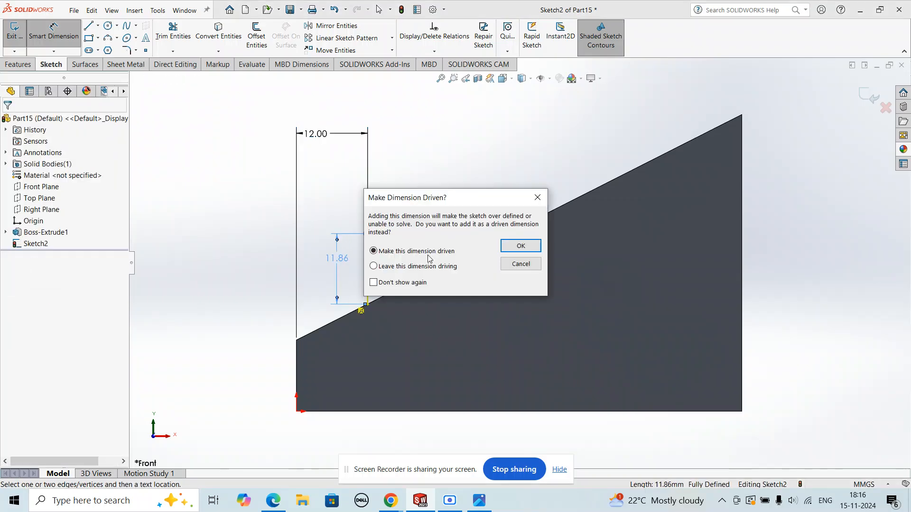
click(532, 247)
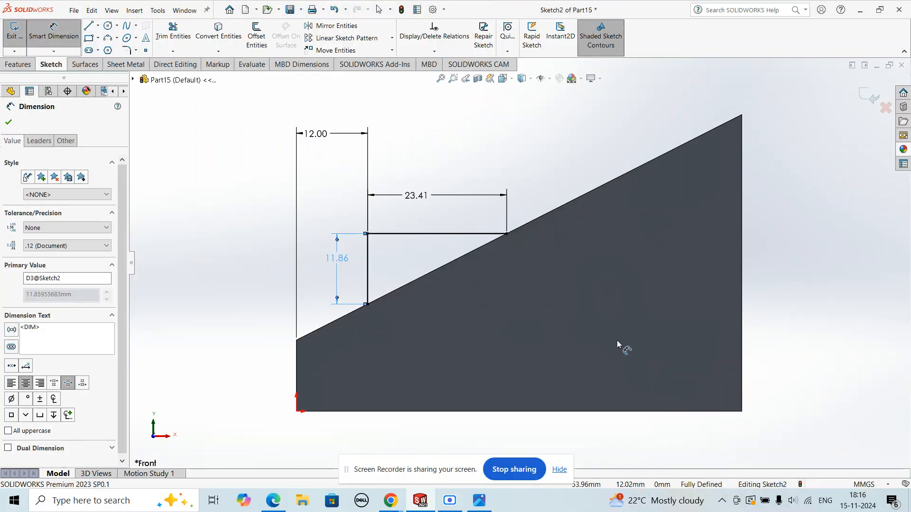
Step: Delete the top line's length dimension and the vertical line's driven height dimension
click(417, 199)
key(Delete)
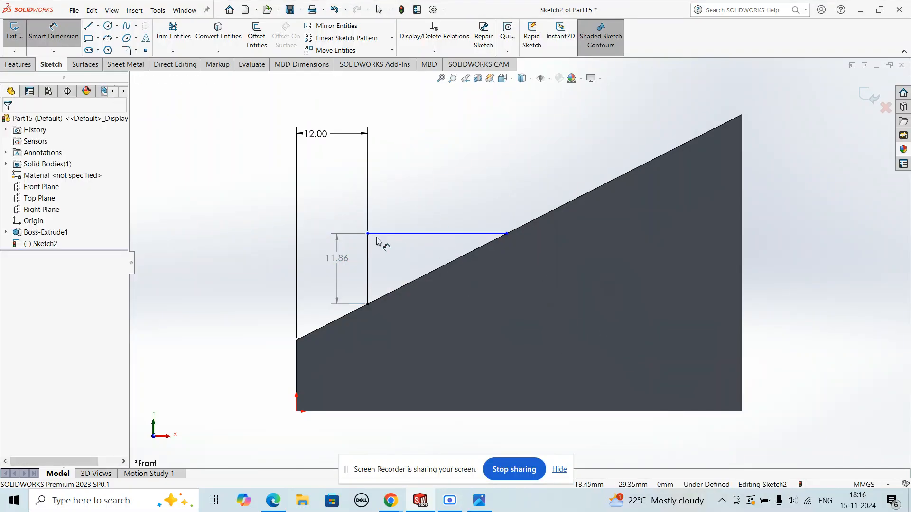
click(346, 260)
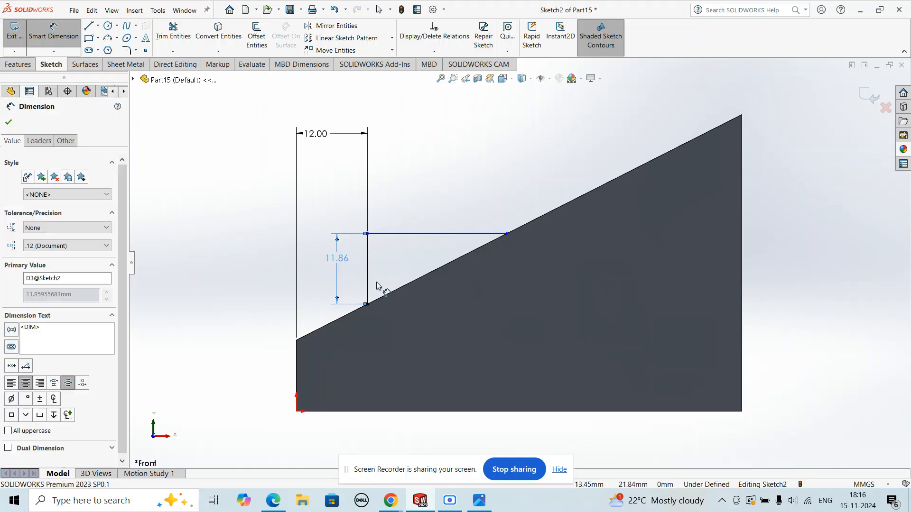
key(Delete)
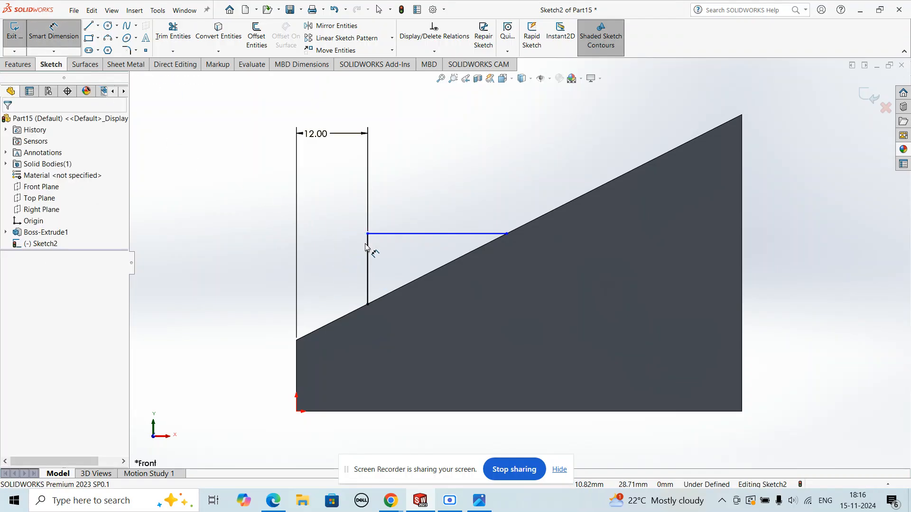
Step: Dimension the height of the vertical line to 16 mm
click(368, 256)
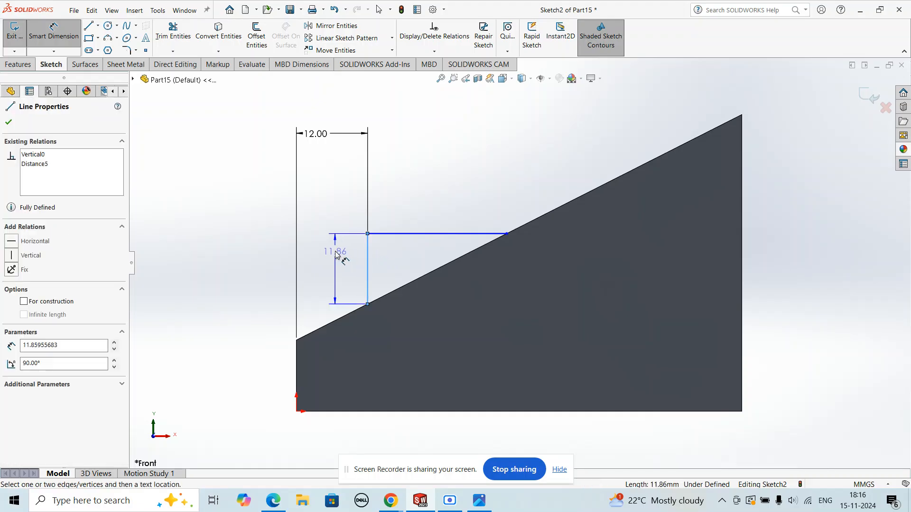
click(346, 276)
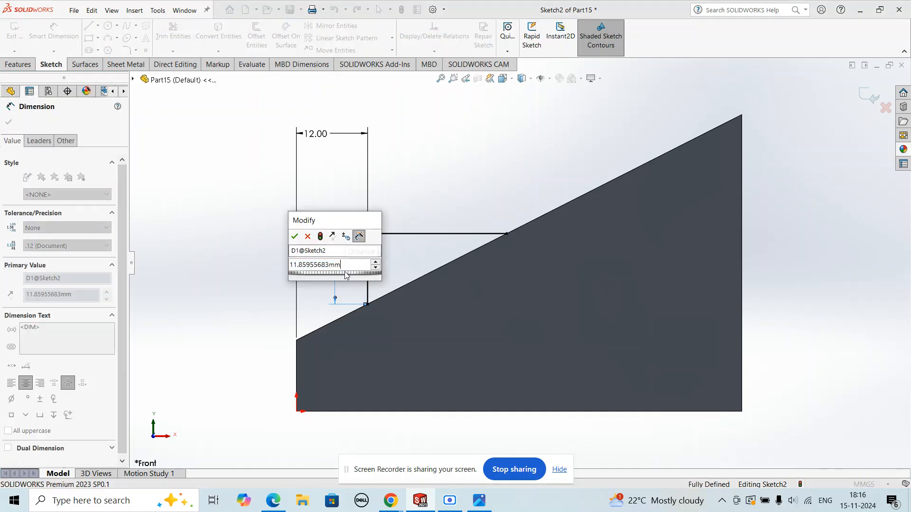
key(Return)
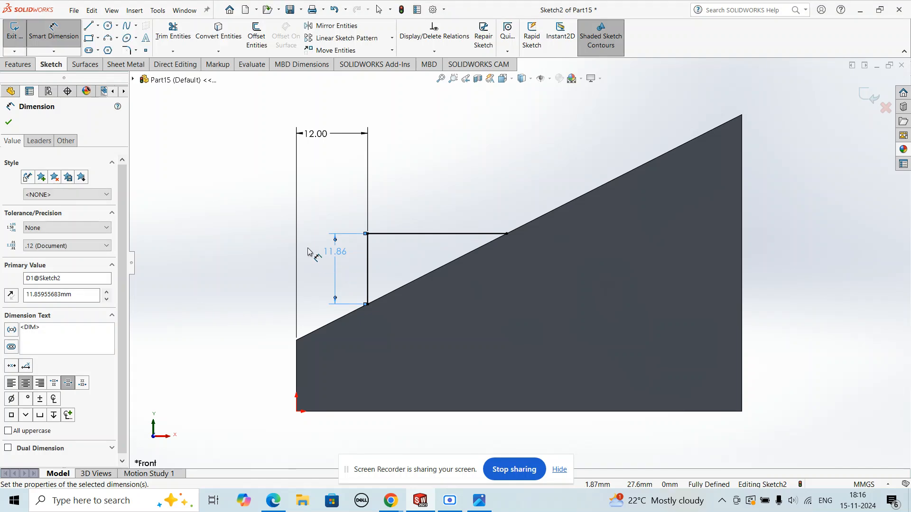
double_click(337, 252)
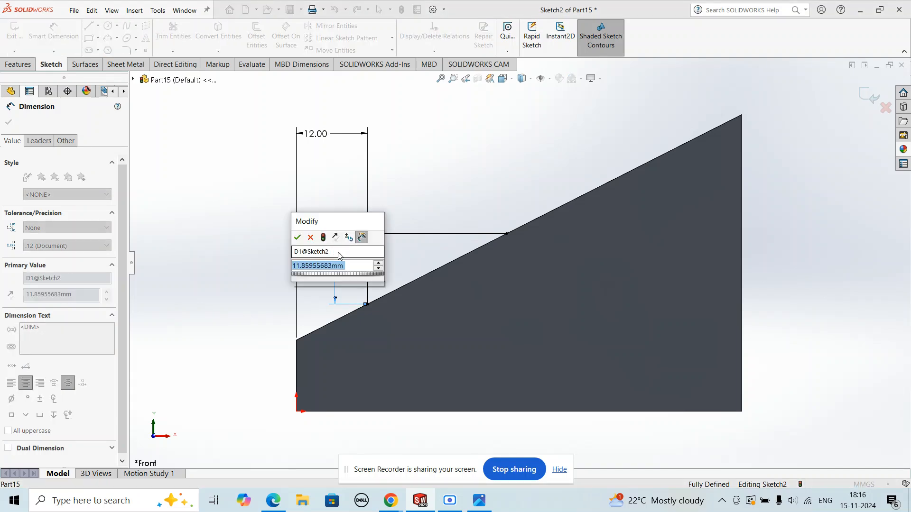
text(16)
key(Return)
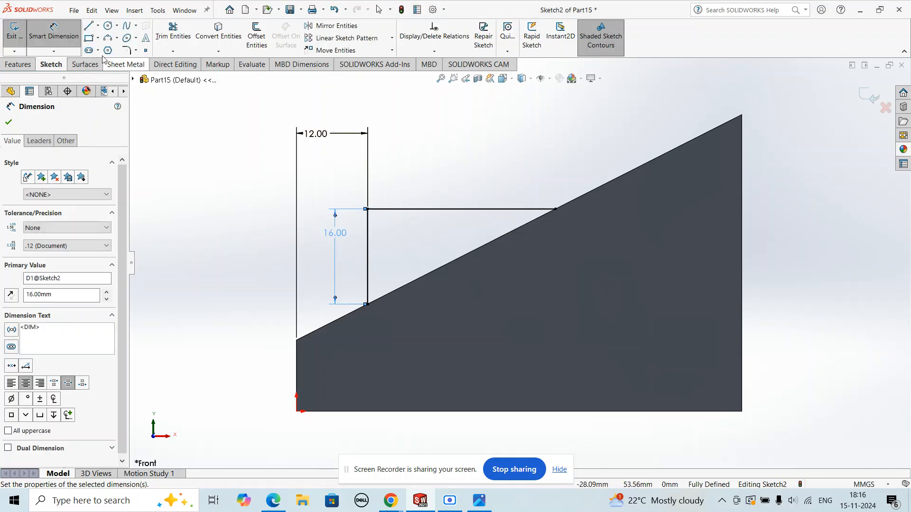
Step: Close the triangular profile with a line along the sloped edge between the two open endpoints, and exit the sketch
click(88, 25)
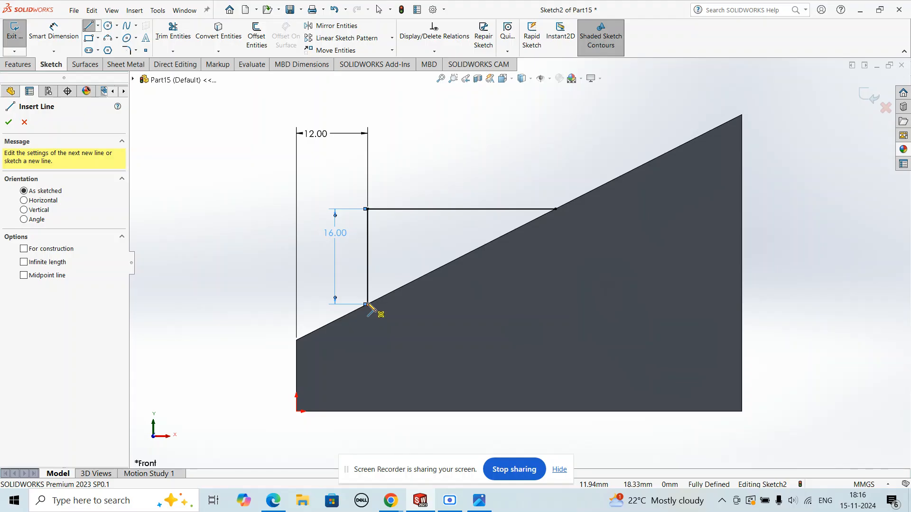
click(367, 304)
click(556, 209)
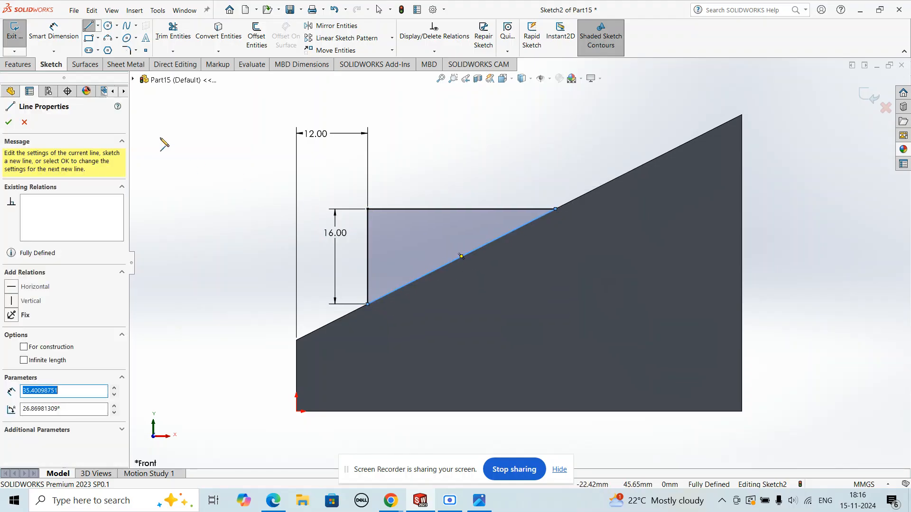
click(8, 122)
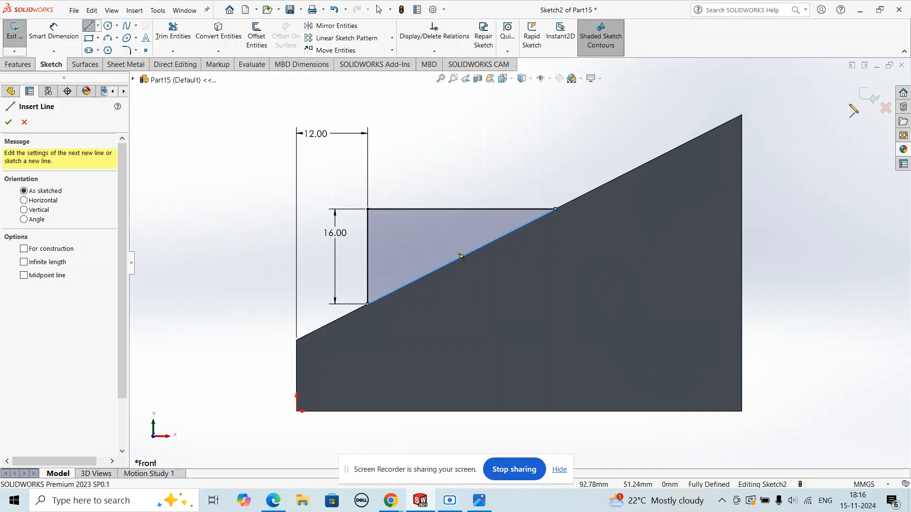
click(862, 87)
Step: Extrude the triangular profile 25 mm with the Mid Plane end condition, merged with the wedge
mouse_move(421, 144)
middle_down()
mouse_move(474, 183)
mouse_move(461, 181)
middle_up()
click(19, 33)
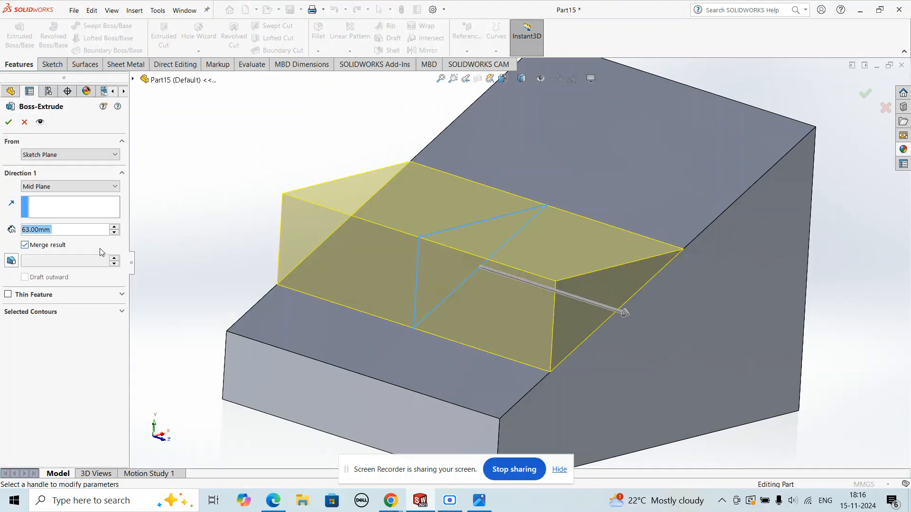
text(25)
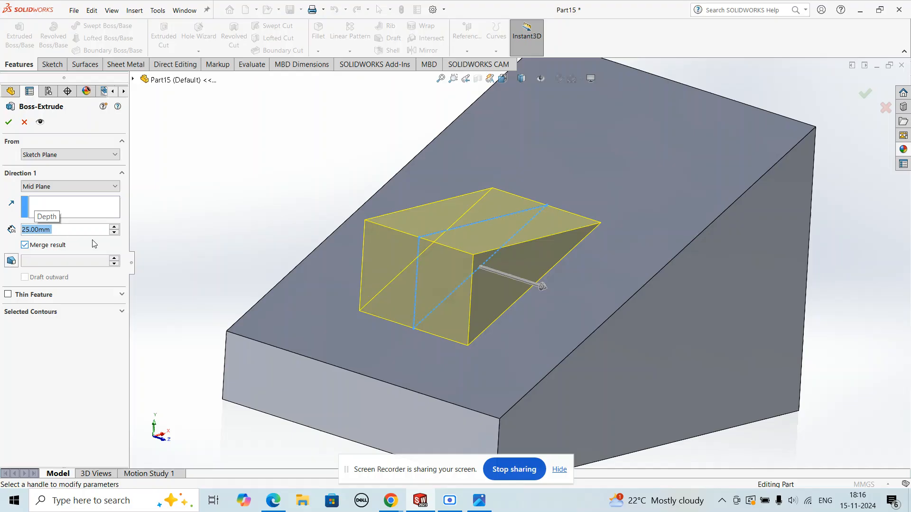
click(9, 122)
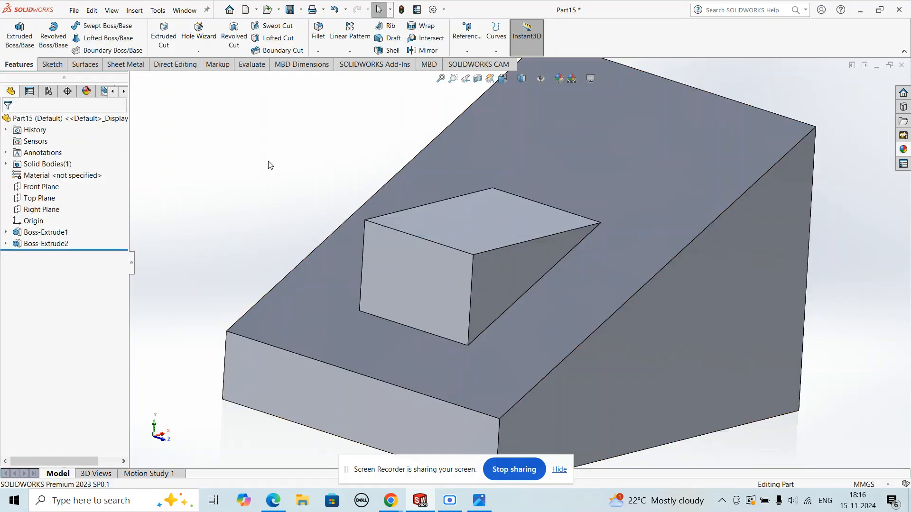
Step: Start a sketch on the wedge's tall vertical end face and check the top notch dimensions in the reference image
key(f)
middle_drag(585, 267, 538, 324)
click(572, 253)
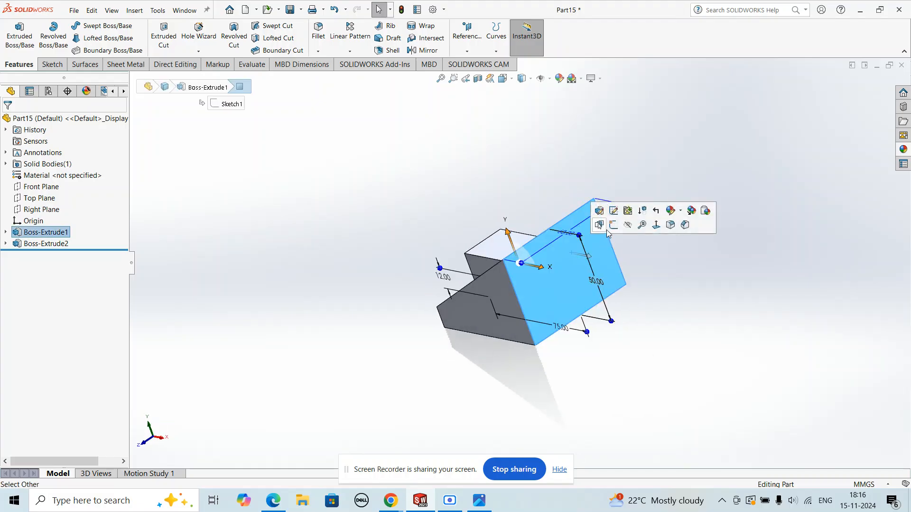
click(611, 225)
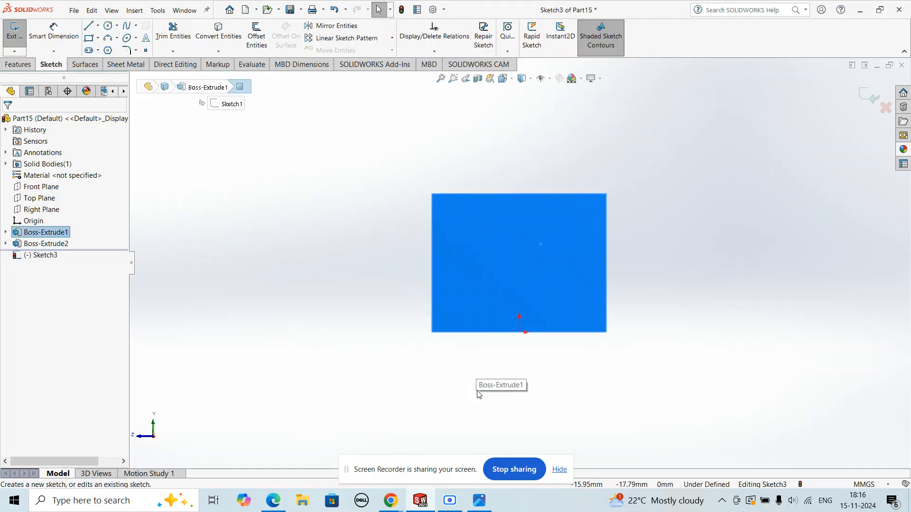
click(482, 499)
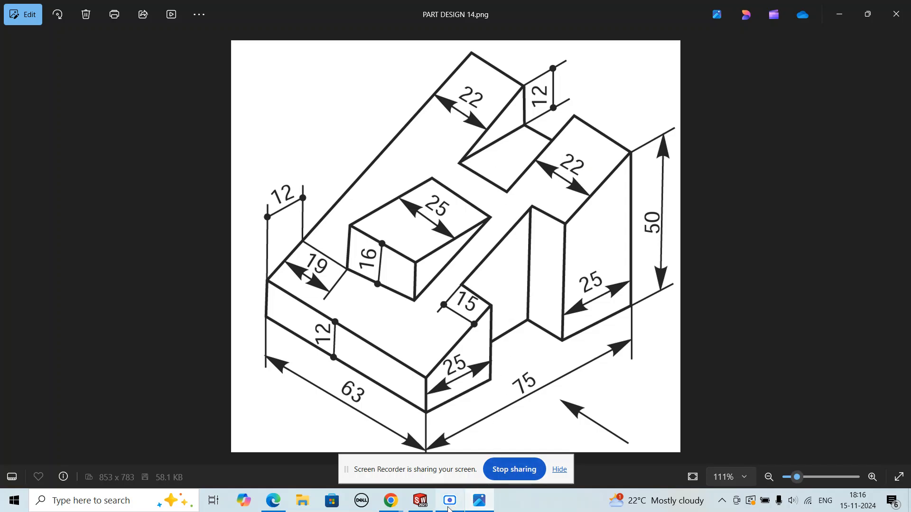
mouse_move(432, 509)
click(430, 440)
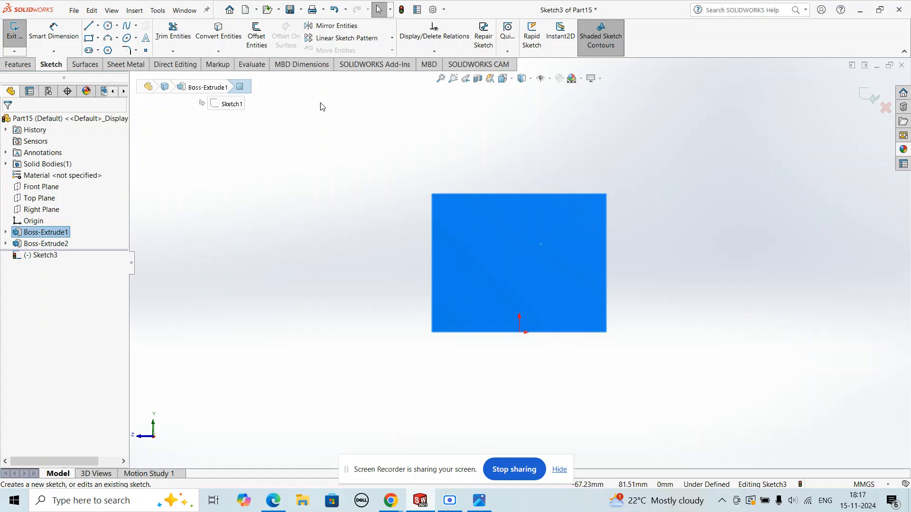
Step: Sketch a corner rectangle about 16 mm high, hanging from the middle of the end face's top edge
click(89, 38)
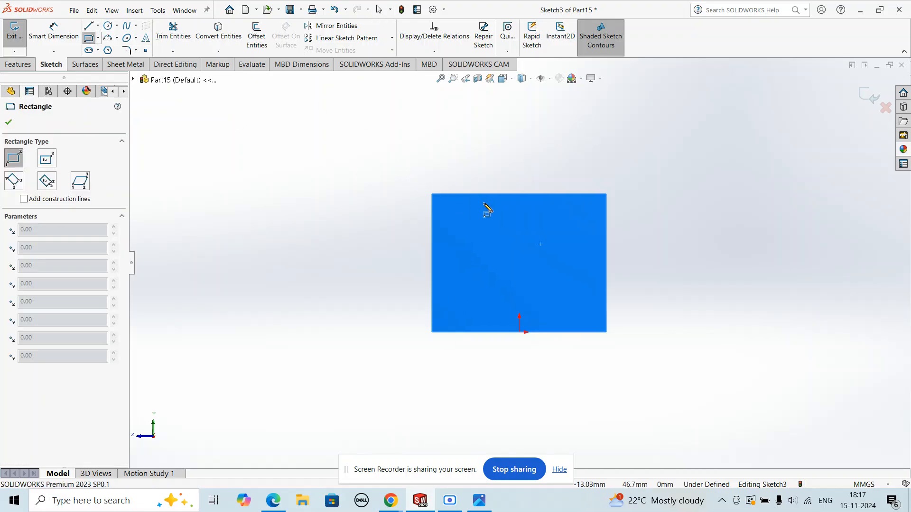
click(489, 195)
click(551, 237)
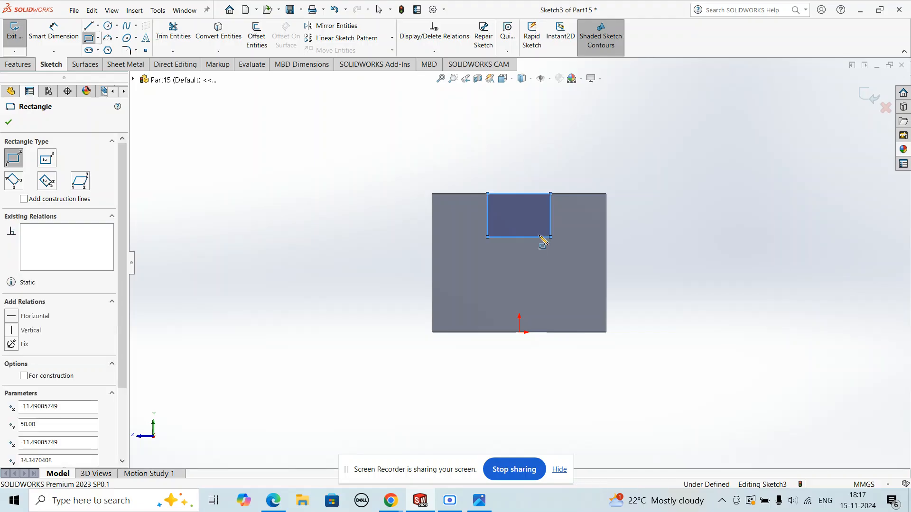
Step: Dimension the rectangle's height to 12 mm
click(53, 31)
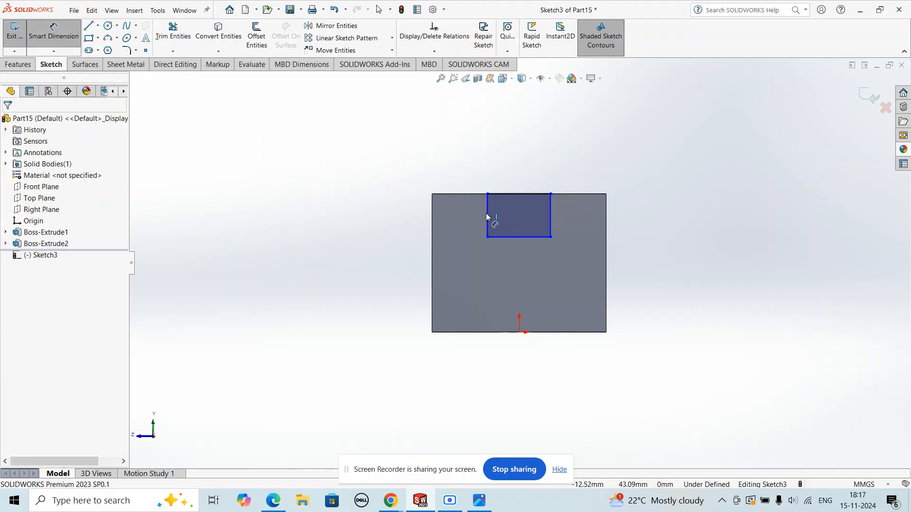
click(487, 217)
click(359, 221)
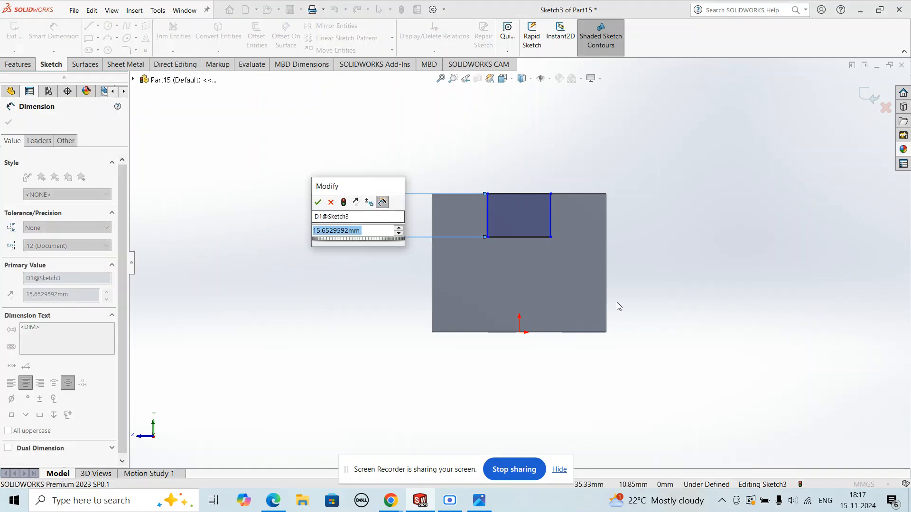
key(Home)
key(Delete)
key(Return)
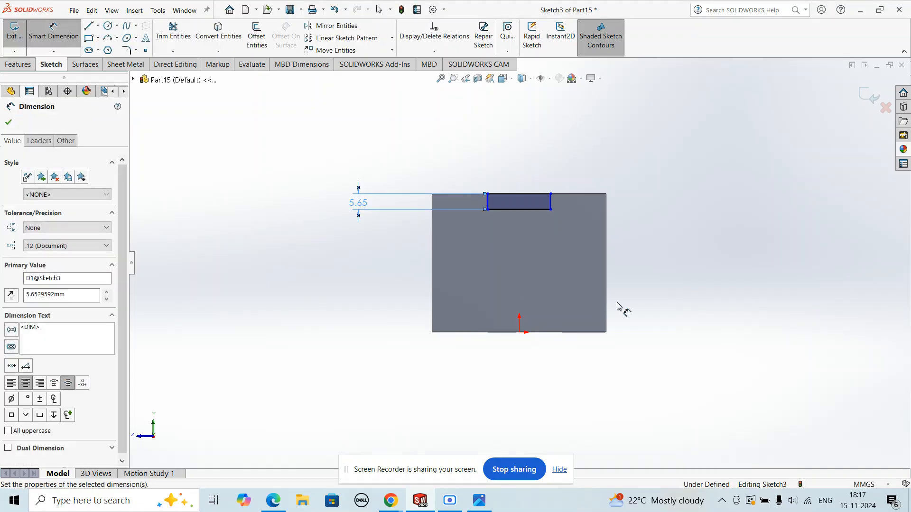
double_click(360, 203)
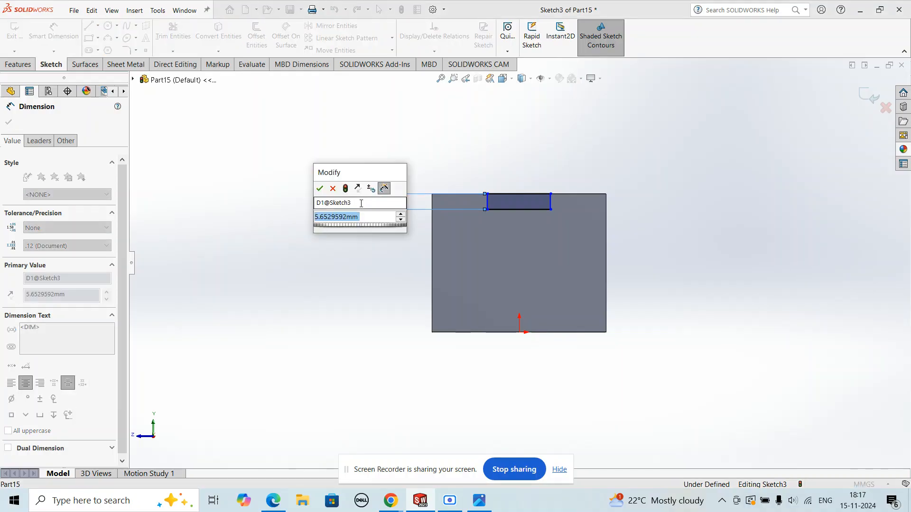
text(12)
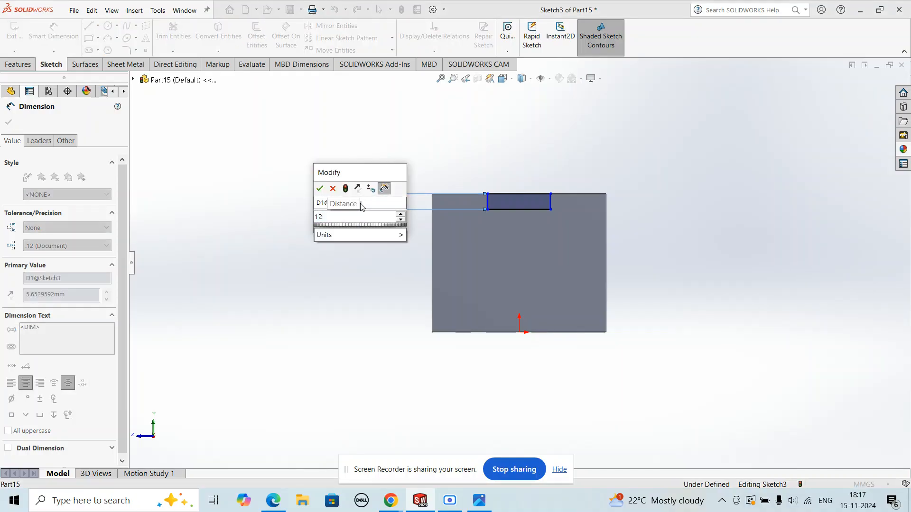
key(Return)
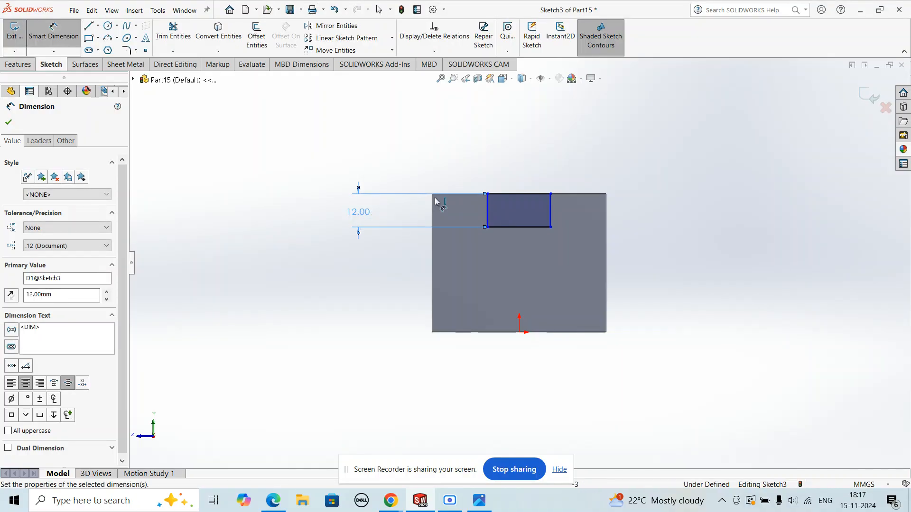
Step: Dimension the distance from the rectangle's left side to the end face's left edge to 22 mm
click(487, 212)
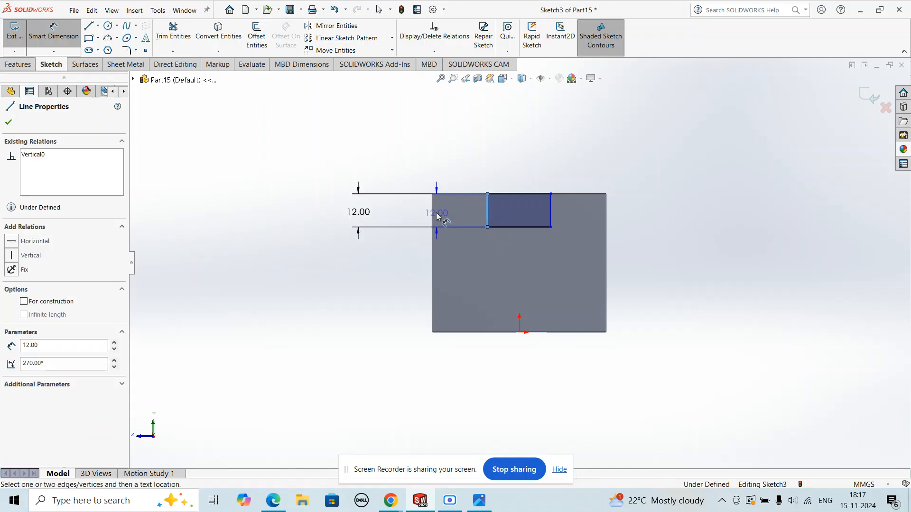
click(432, 214)
click(451, 149)
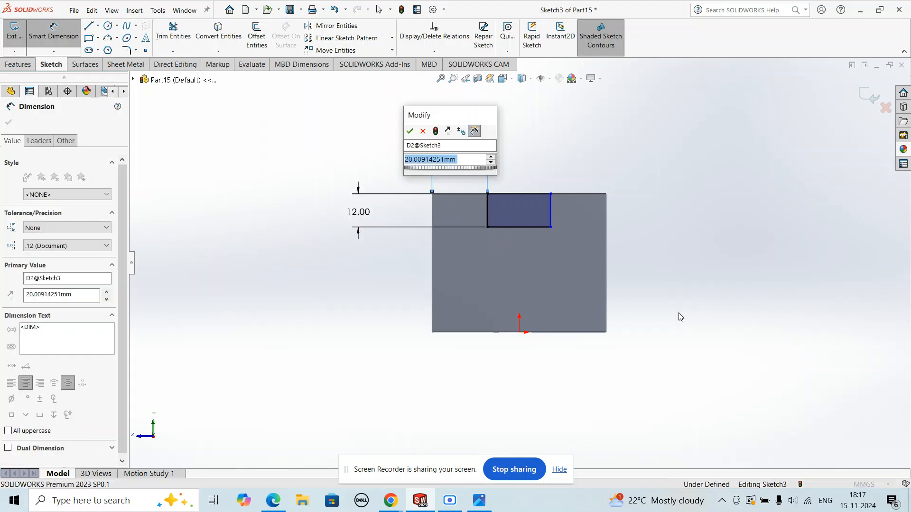
text(22)
key(Return)
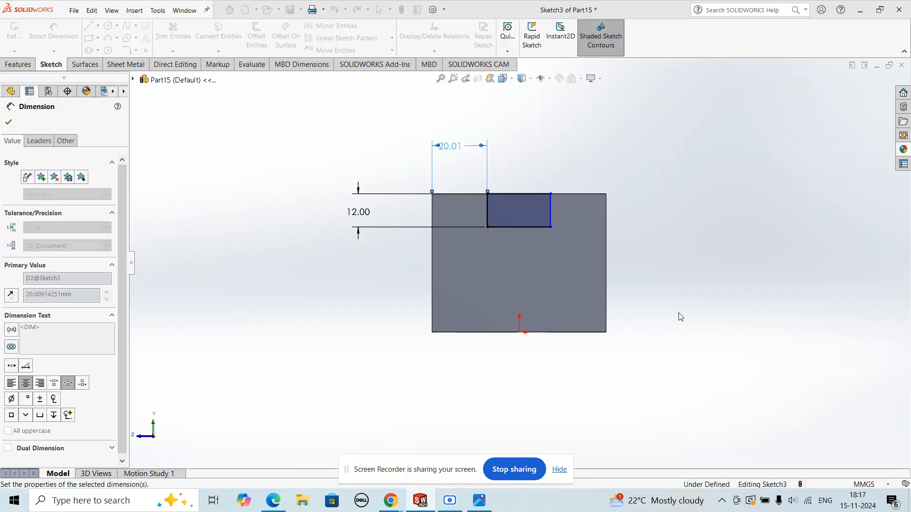
Step: Dimension the distance from the rectangle's right side to the end face's right edge to 22 mm, and exit the sketch
click(558, 216)
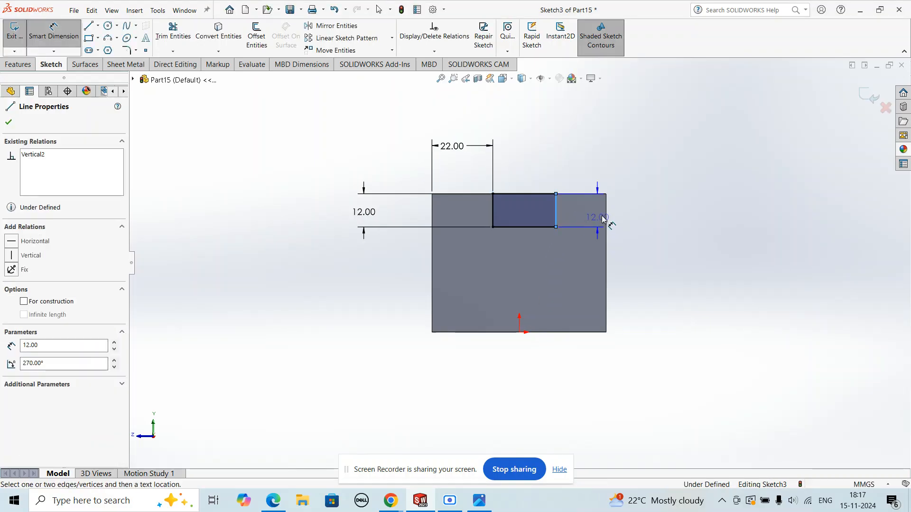
click(607, 218)
click(586, 176)
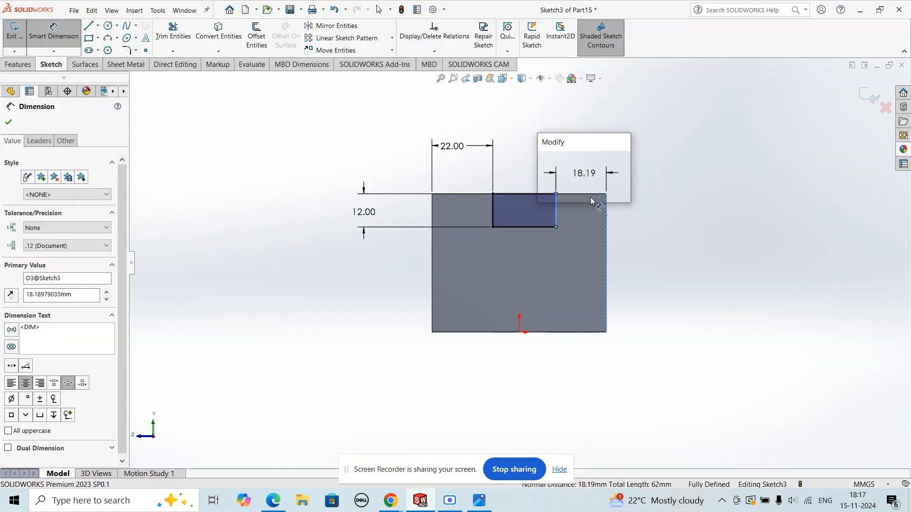
text(22)
key(Return)
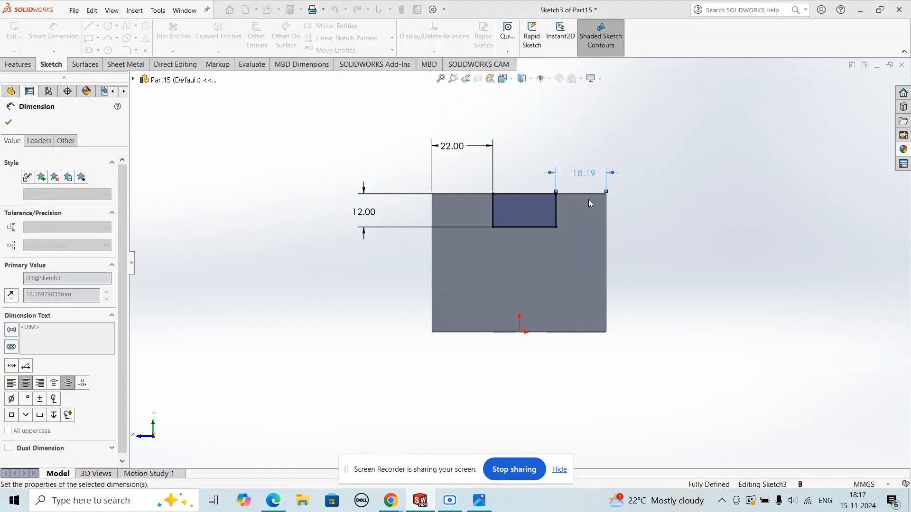
click(875, 97)
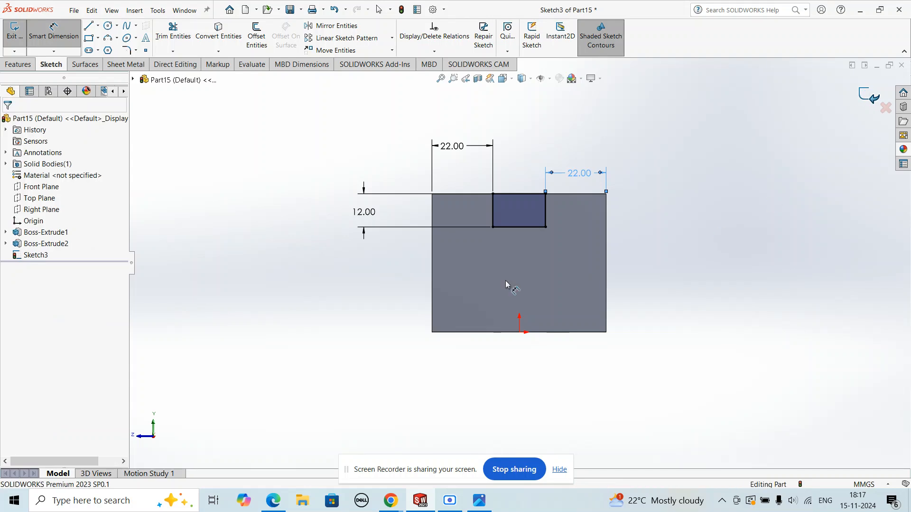
Step: Cut the notch rectangle through the top of the slope with an Extruded Cut set to Up To Next
middle_drag(332, 258, 417, 309)
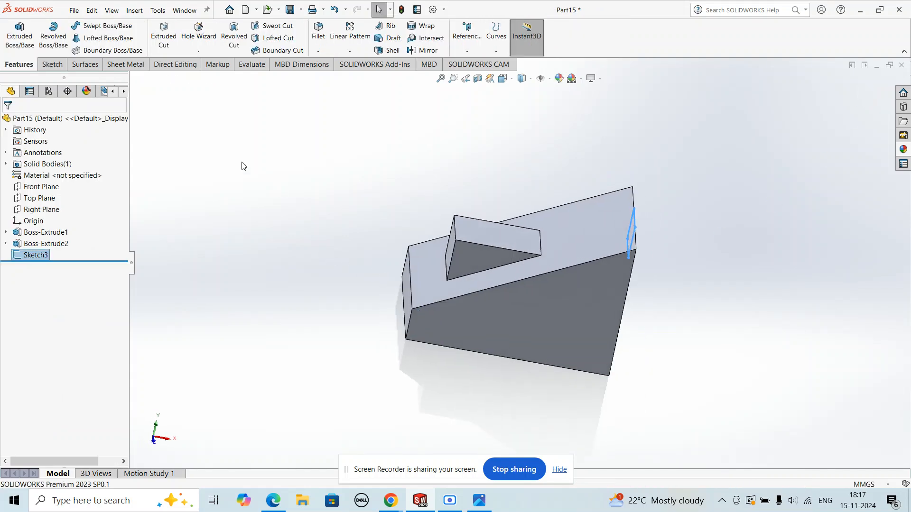
click(157, 38)
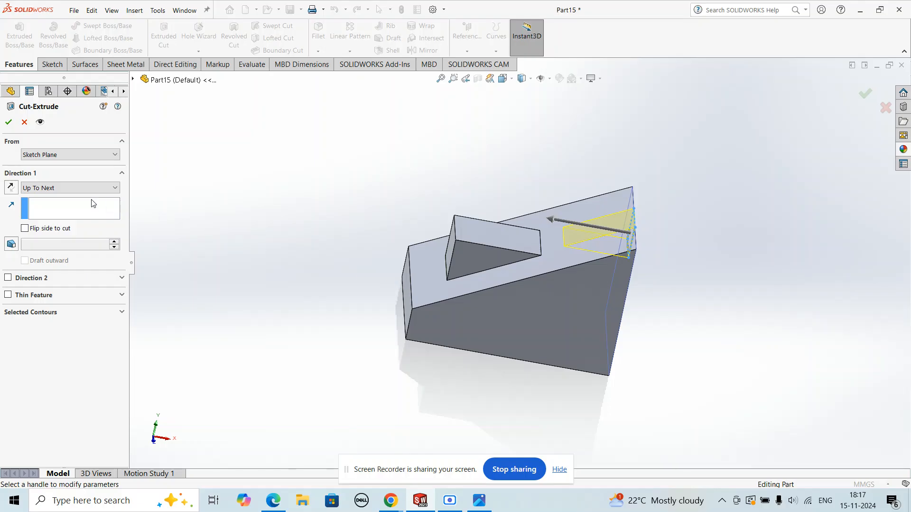
click(9, 122)
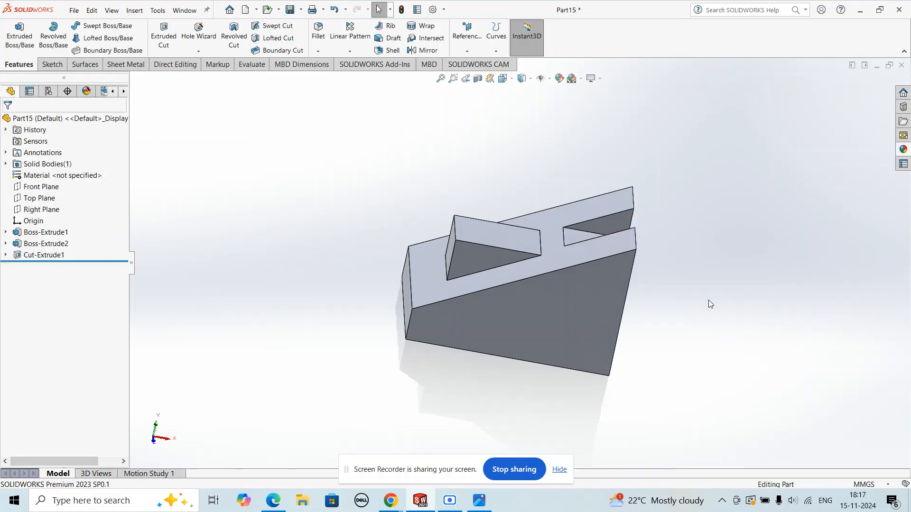
Step: Check the side cutout's dimensions in the reference image, then start a sketch on the wedge's bottom face
middle_drag(710, 305, 643, 380)
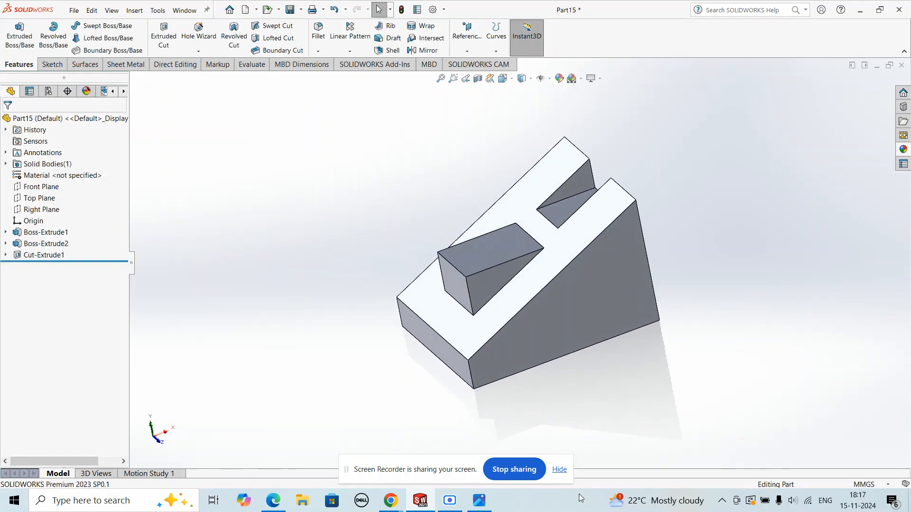
click(489, 503)
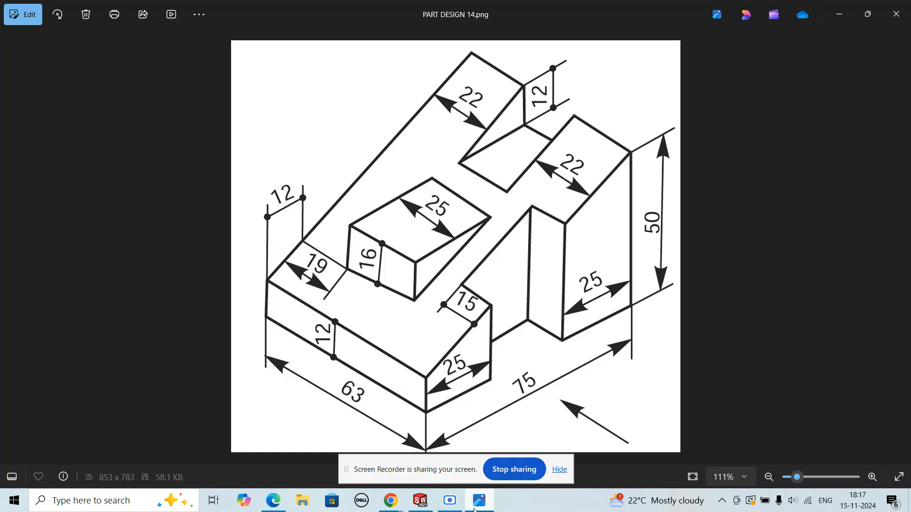
click(421, 501)
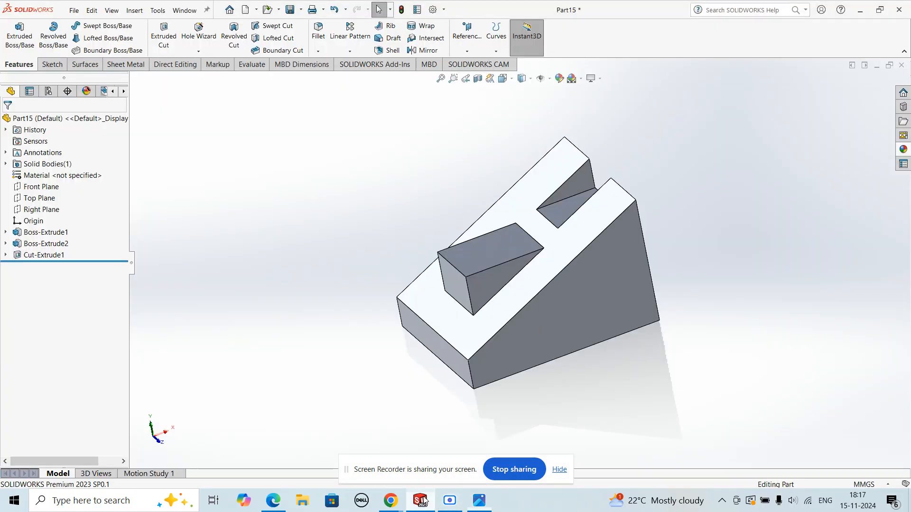
middle_drag(620, 376, 578, 184)
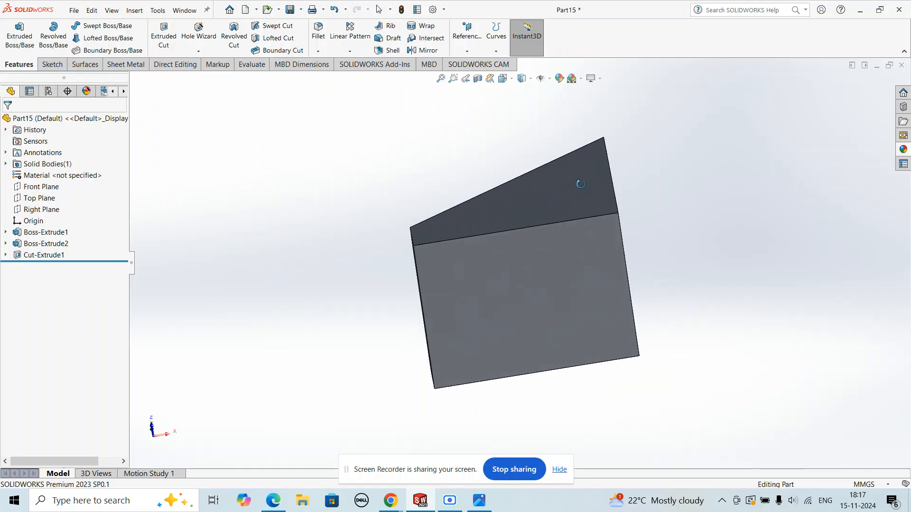
click(553, 274)
click(594, 246)
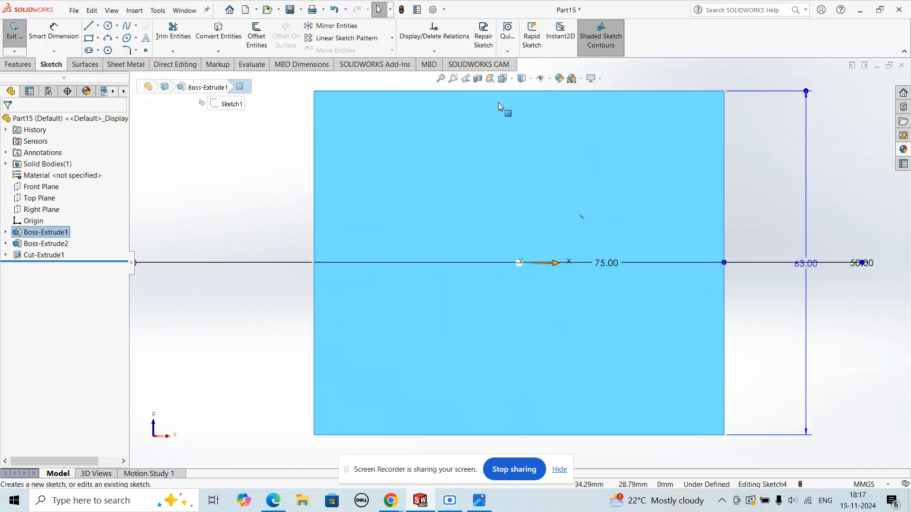
Step: Sketch a corner rectangle about 12 mm deep from the bottom face's upper long edge, starting about 25 mm from the left edge
click(93, 39)
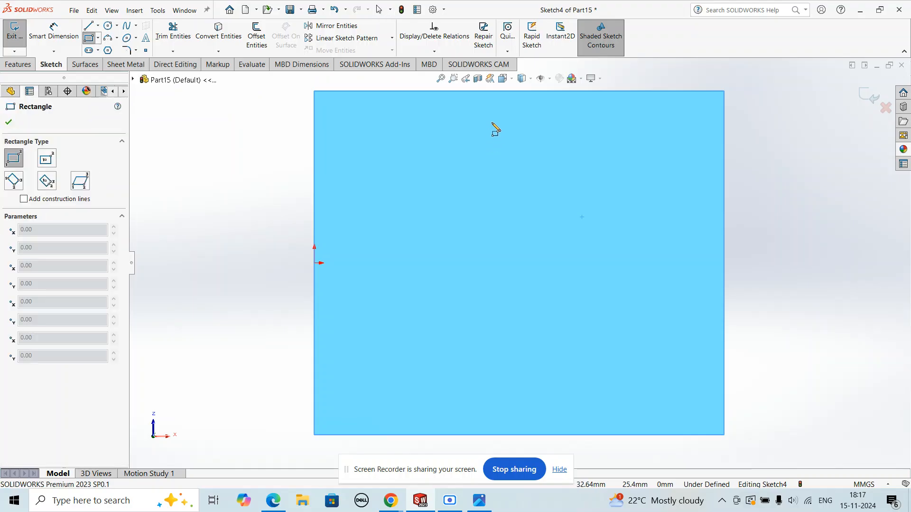
click(451, 92)
click(593, 157)
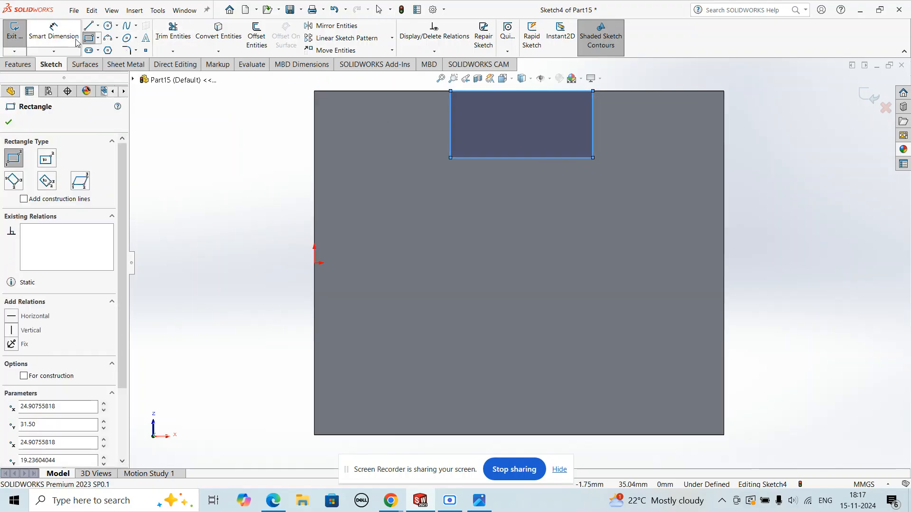
Step: Dimension the depth of the side cutout rectangle to 15 mm
click(54, 33)
click(451, 138)
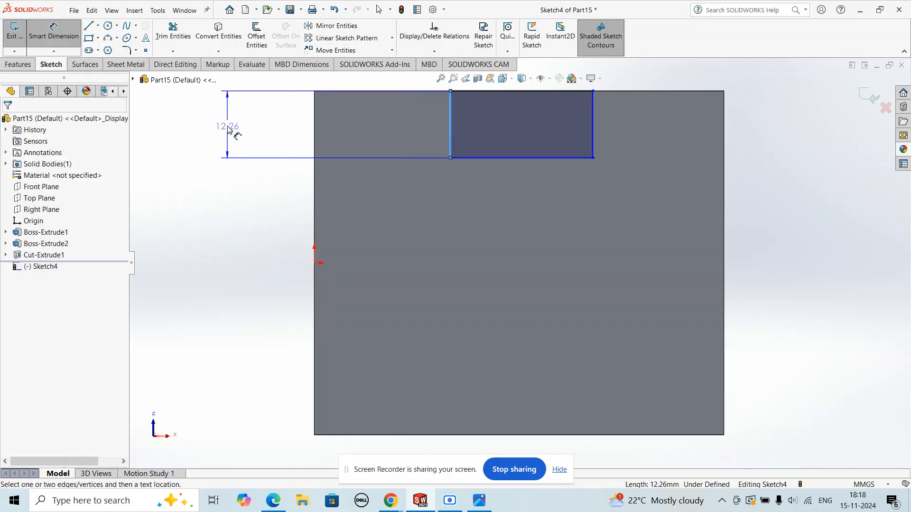
click(232, 133)
text(15)
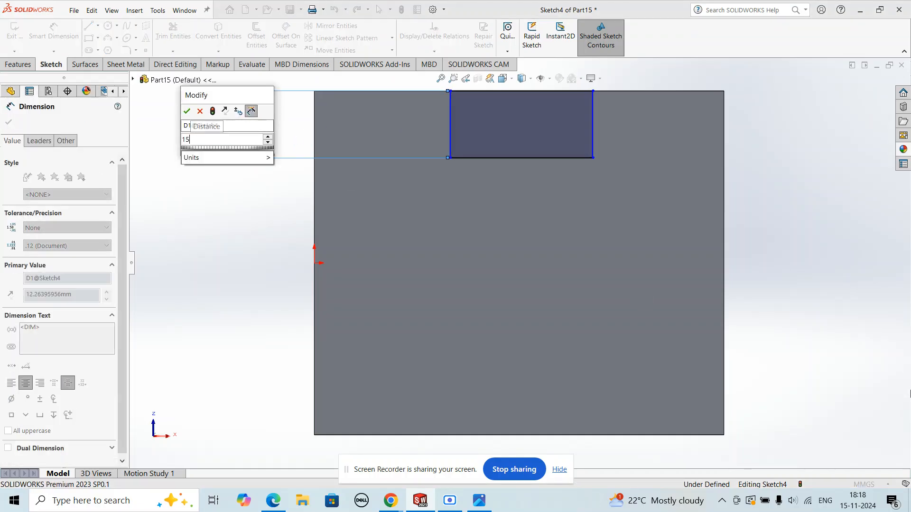
key(Return)
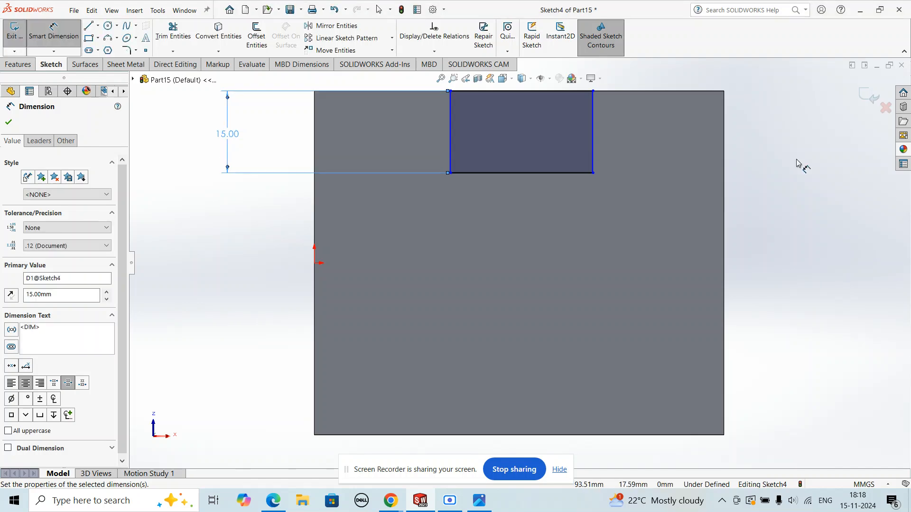
Step: Dimension the distance from the wedge's left edge to the cutout rectangle's left side as 25 mm
click(451, 155)
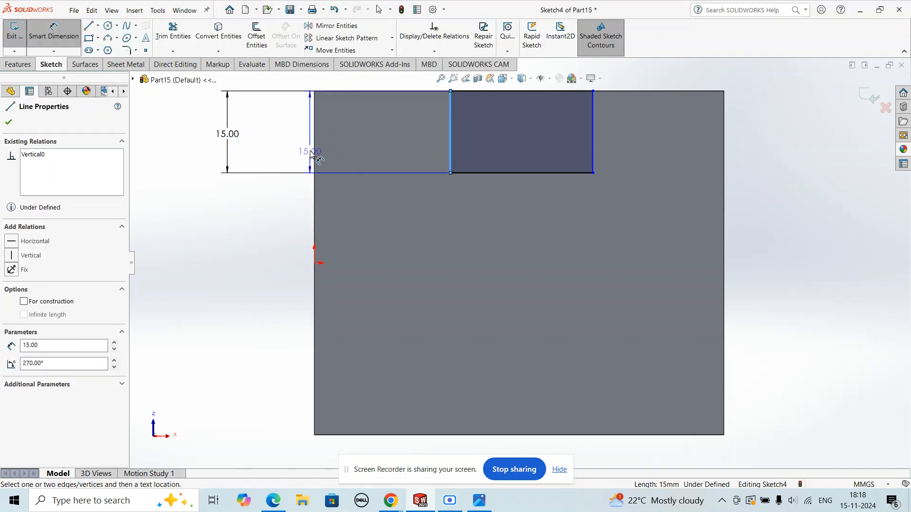
click(314, 156)
click(259, 243)
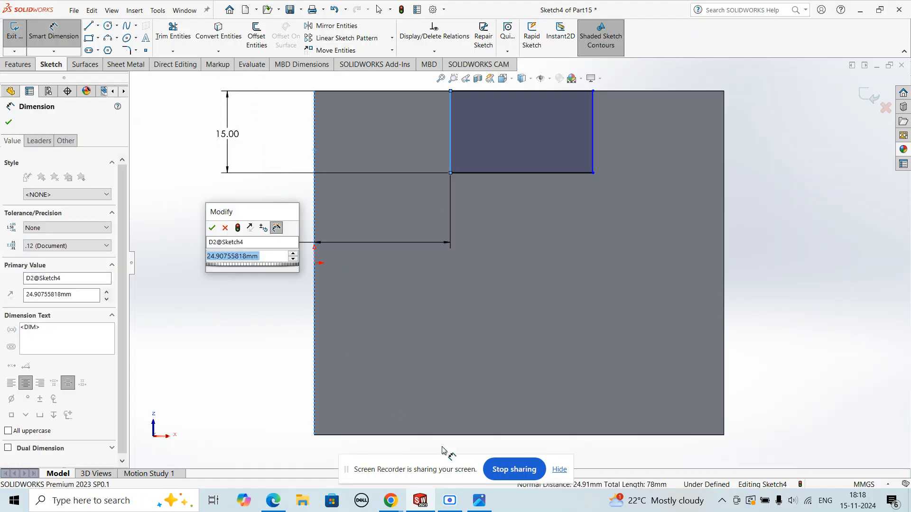
text(25)
key(Return)
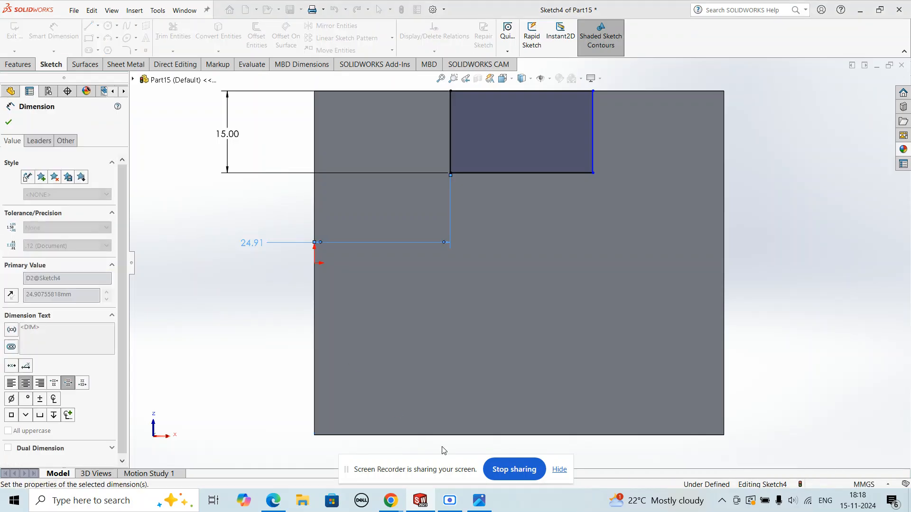
Step: Dimension the distance from the cutout rectangle's right side to the wedge's right edge as 25 mm
click(593, 150)
click(724, 156)
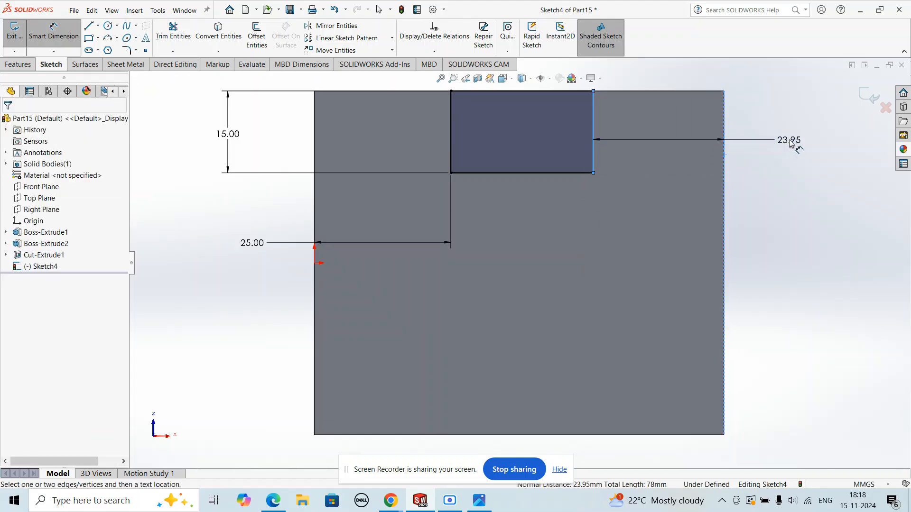
click(809, 141)
text(25)
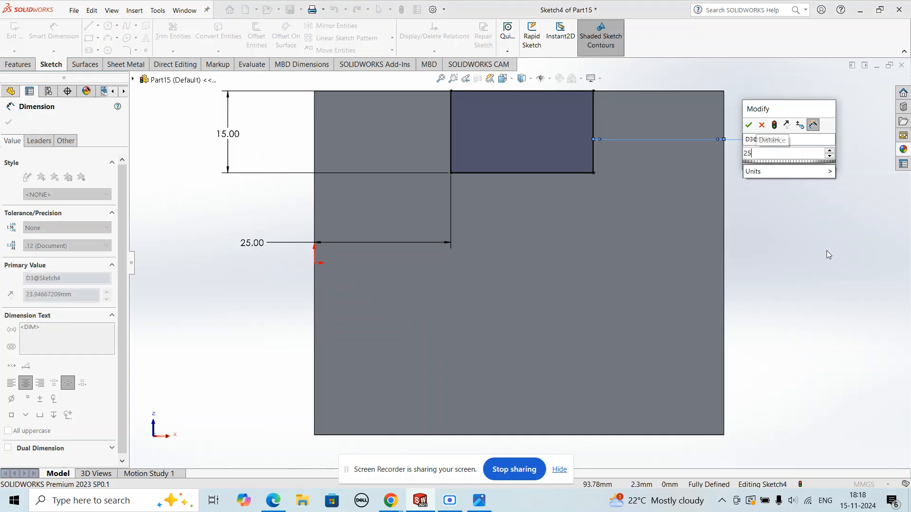
key(Return)
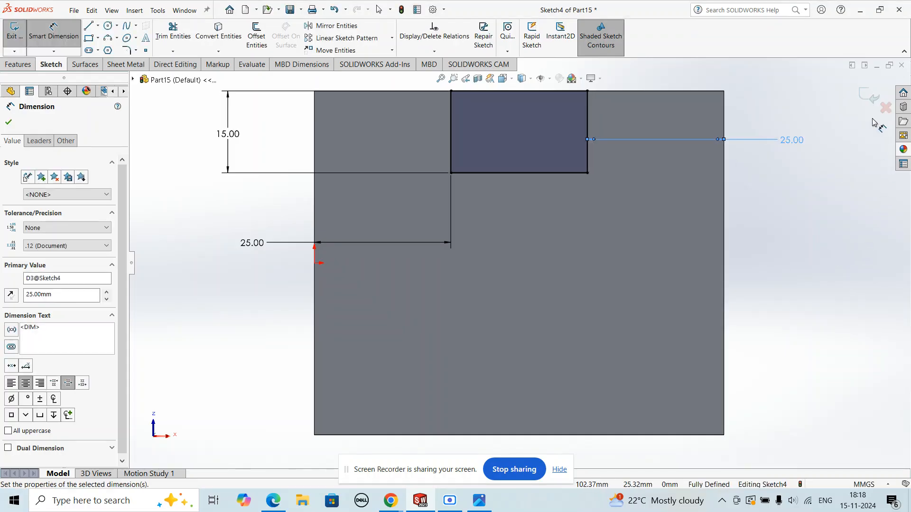
Step: Close the sketch and cut the side cutout rectangle through the wedge with an Extruded Cut set to Up To Next
click(868, 96)
mouse_move(465, 194)
middle_down()
mouse_move(487, 298)
mouse_move(538, 405)
middle_up()
click(168, 47)
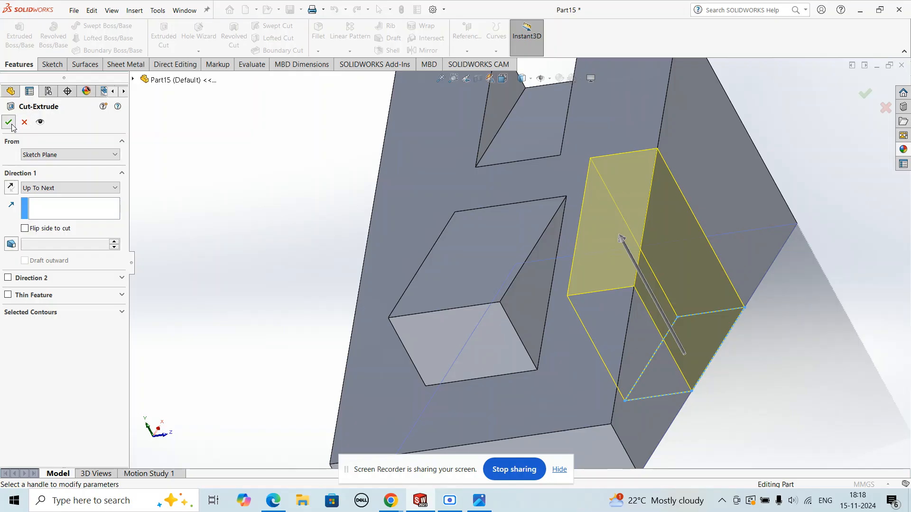
click(8, 122)
Step: Apply a yellow colour appearance to the whole part, trying green and teal first
key(f)
middle_drag(310, 270, 683, 374)
click(691, 376)
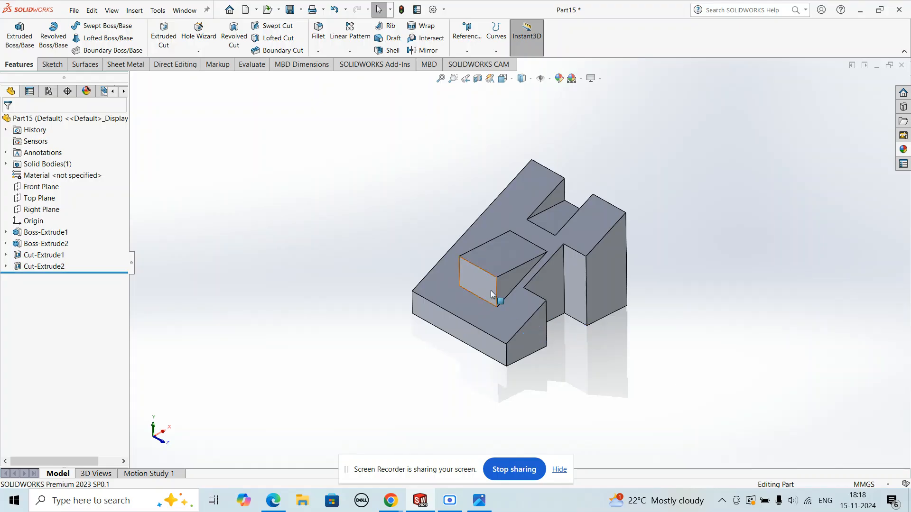
scroll(490, 294, down, 3)
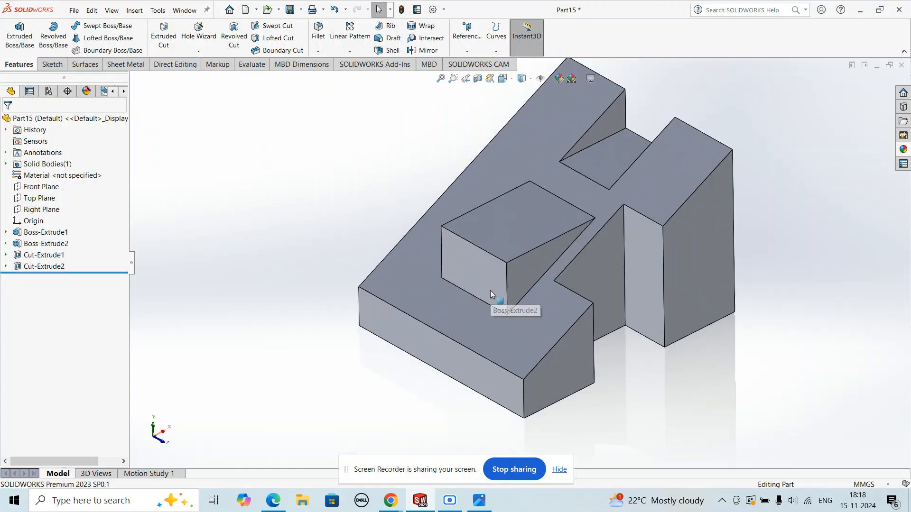
click(560, 81)
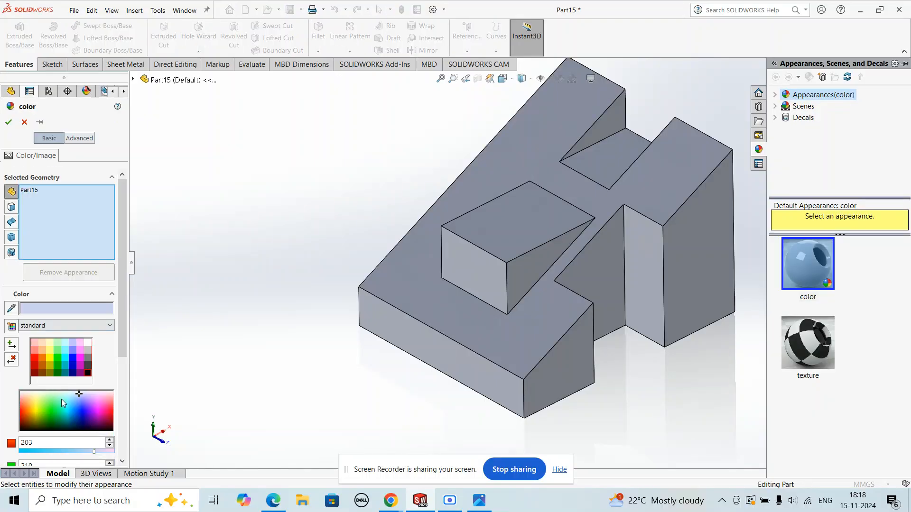
click(56, 410)
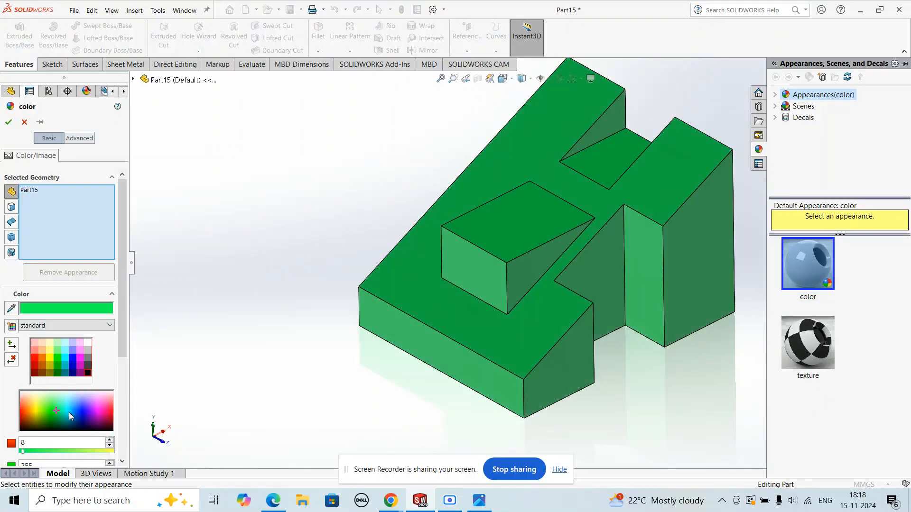
click(63, 416)
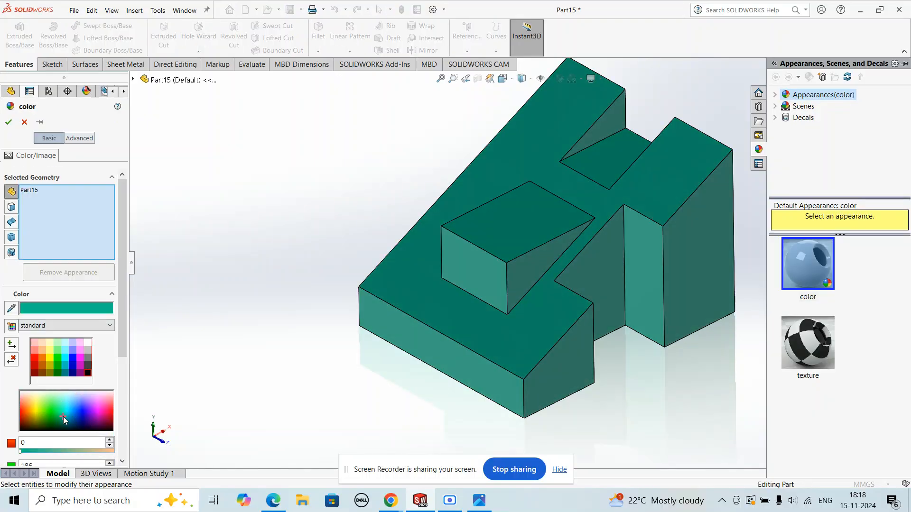
click(36, 409)
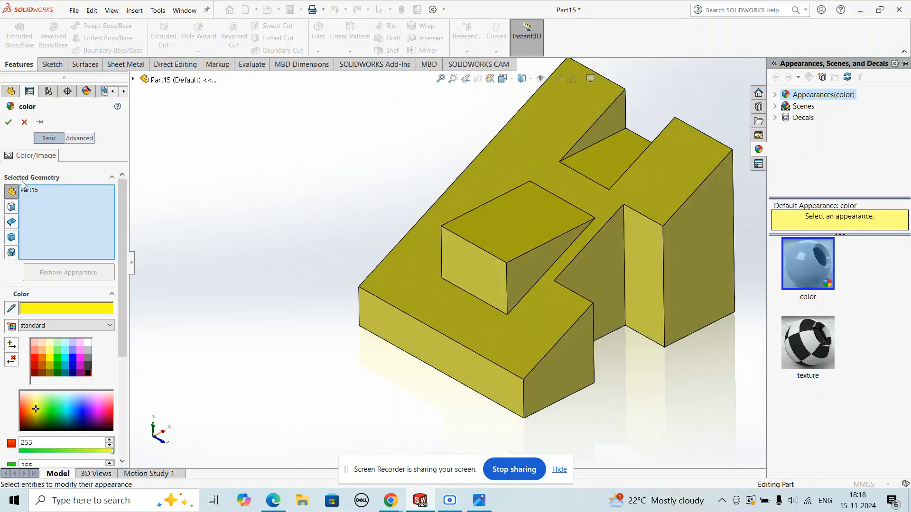
click(9, 122)
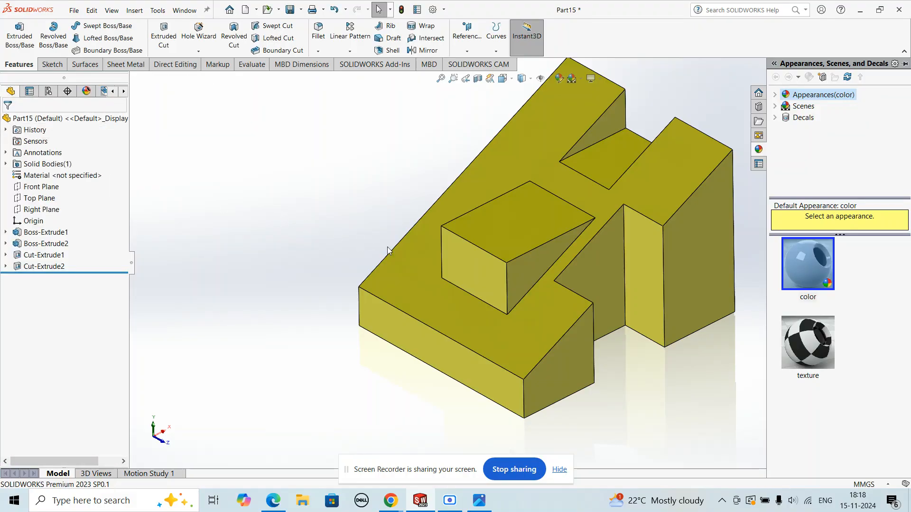
click(317, 198)
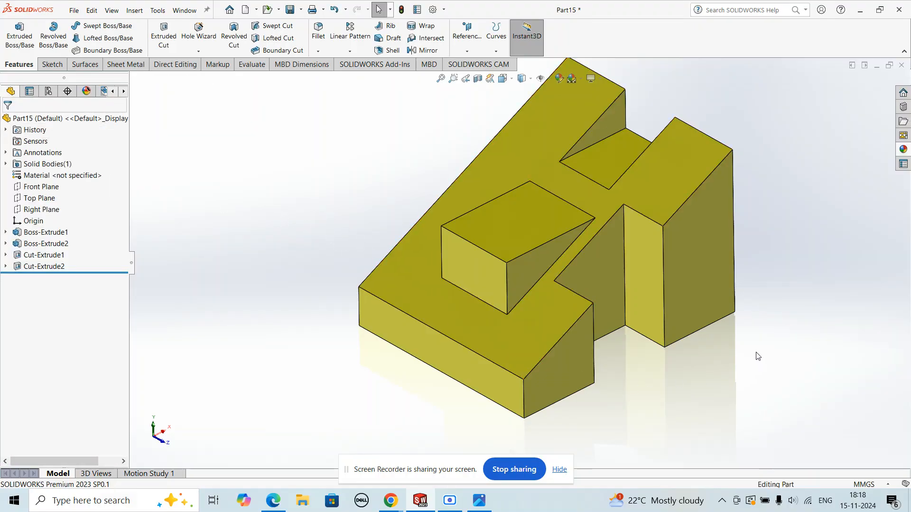